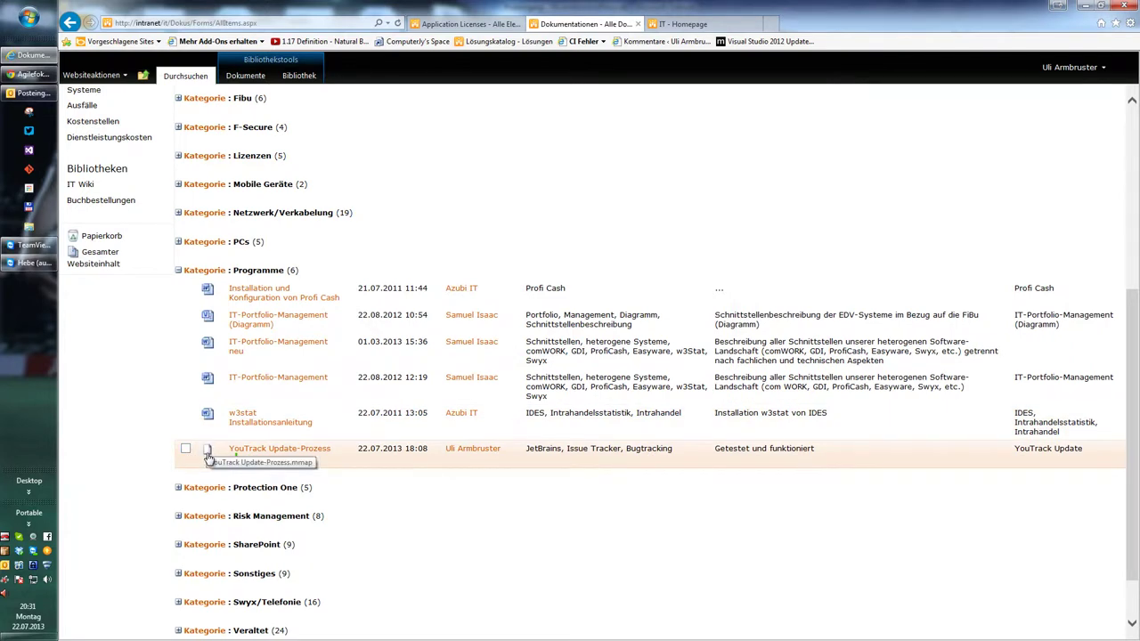
- Test how YouTrack Update-Prozess and the w3stat Installationsanleitung open from the Programme category, dismissing the download and closing the Word document
left_click(298, 453)
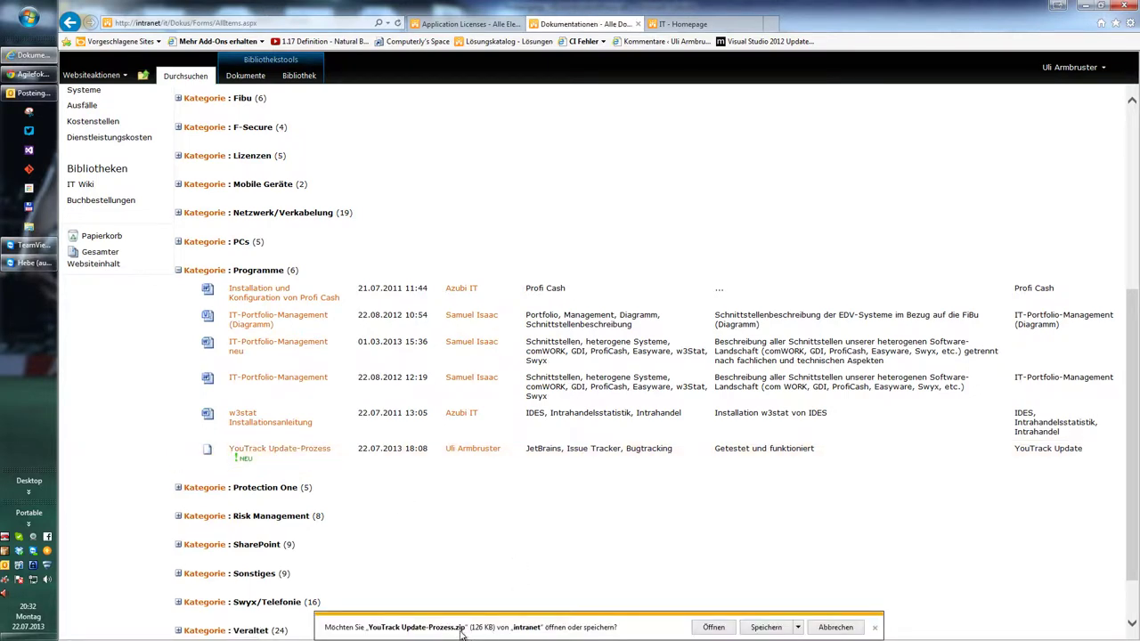
left_click(837, 628)
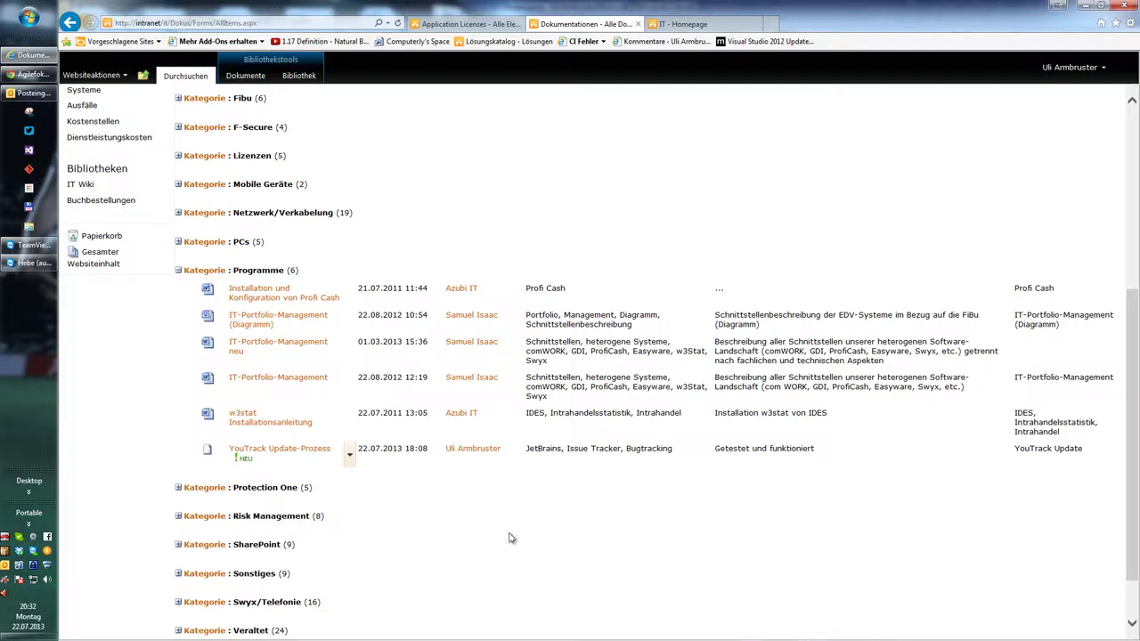
left_click(277, 422)
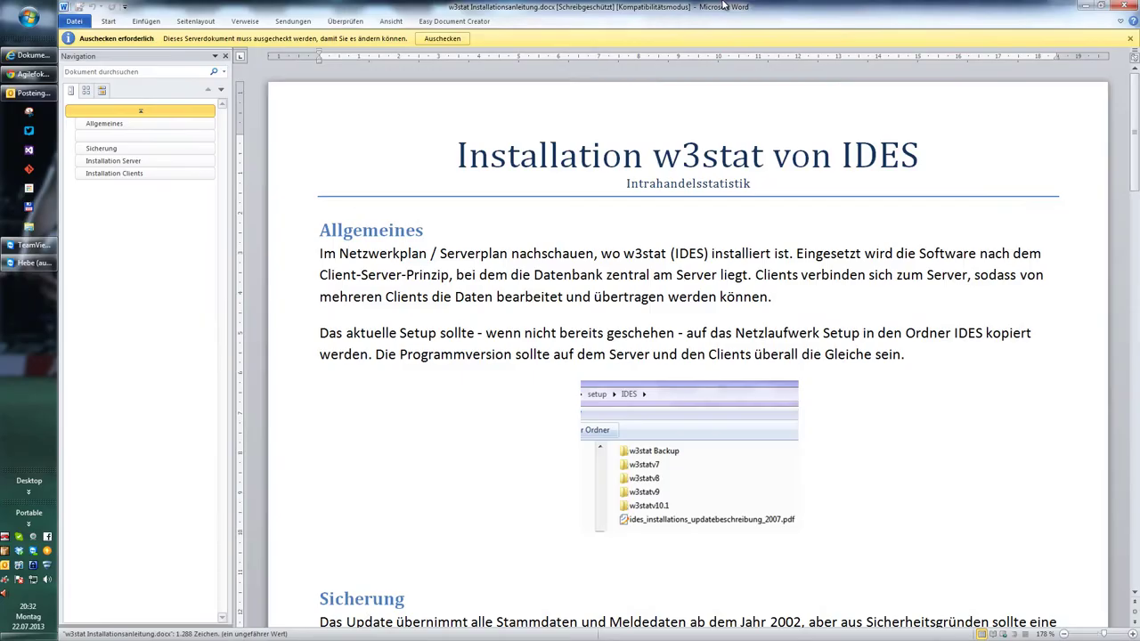
left_click(1128, 5)
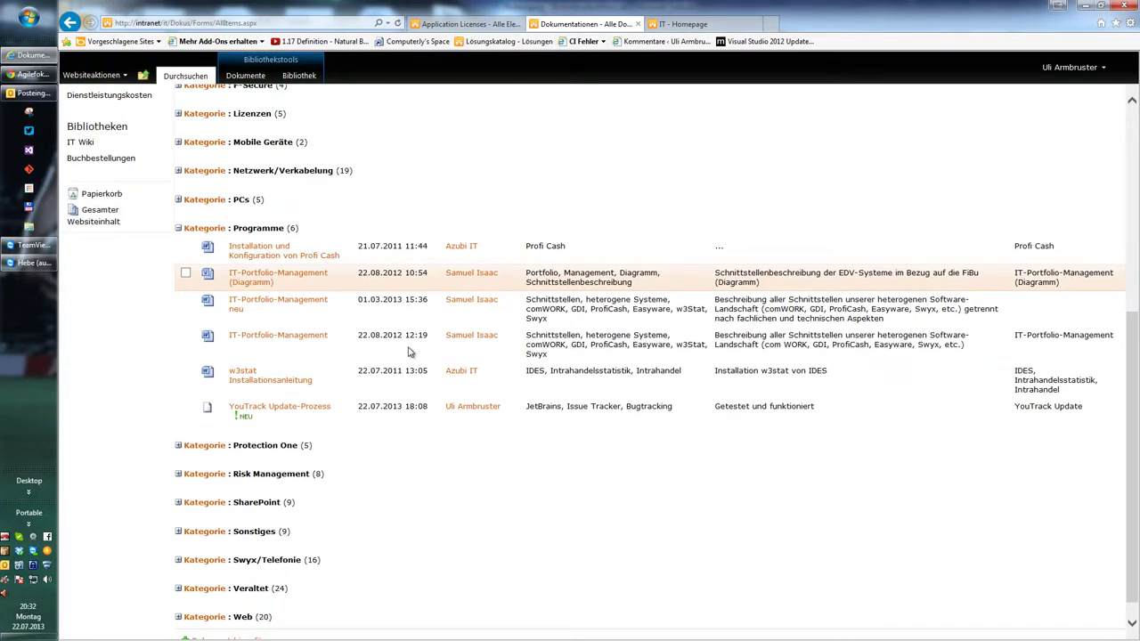
- Switch to the TeamViewer session for the Hebe server and close its open IIS Manager window
left_click(23, 263)
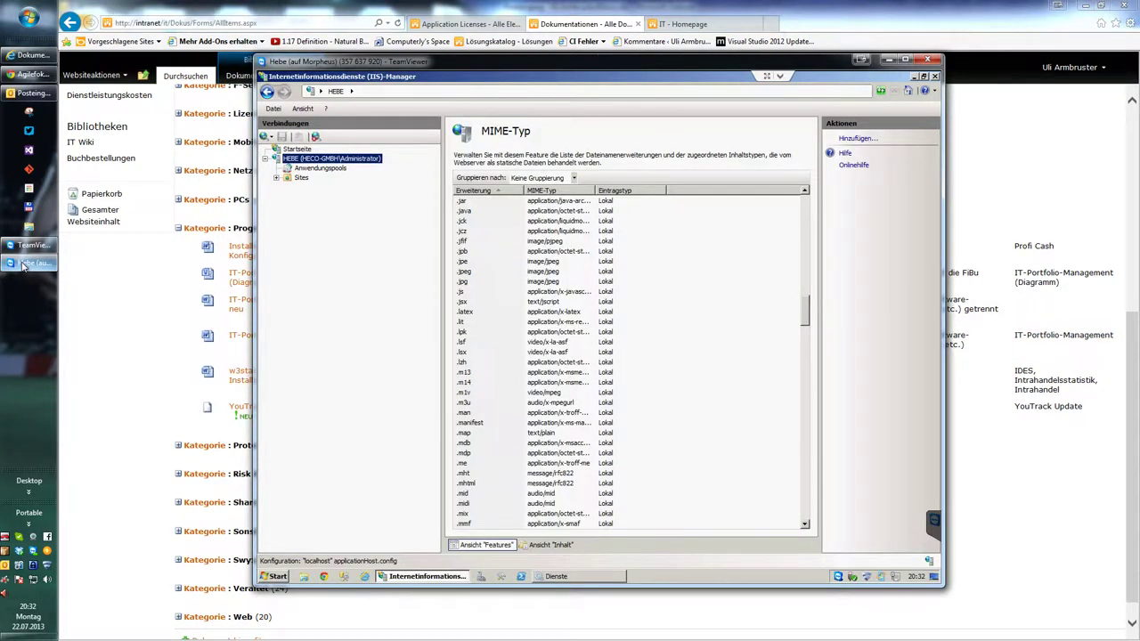
right_click(682, 301)
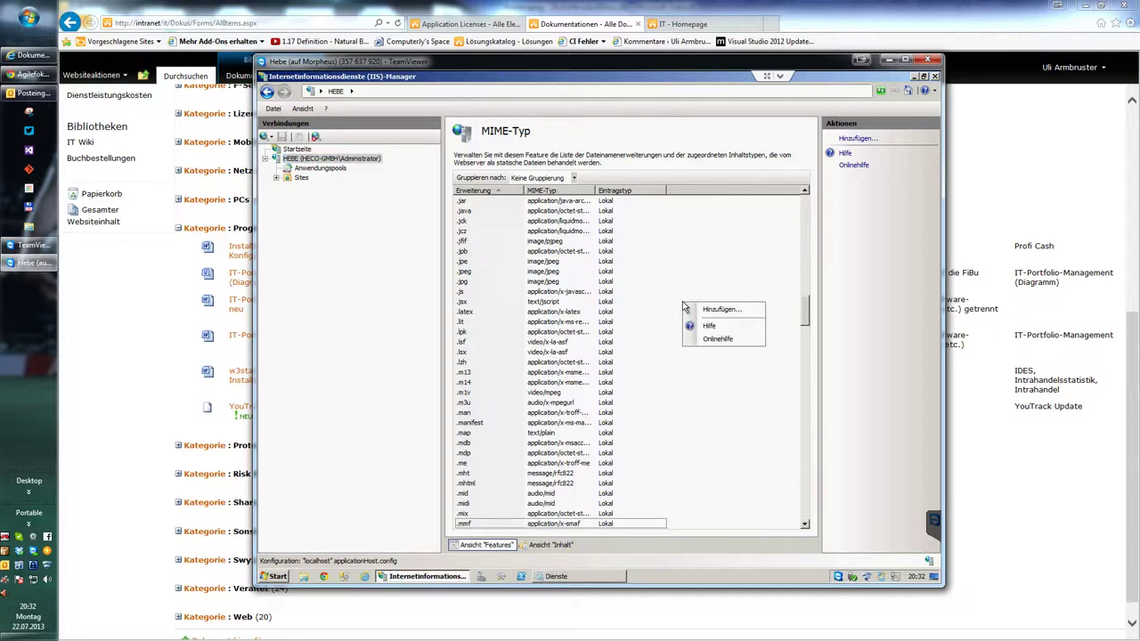
left_click(726, 254)
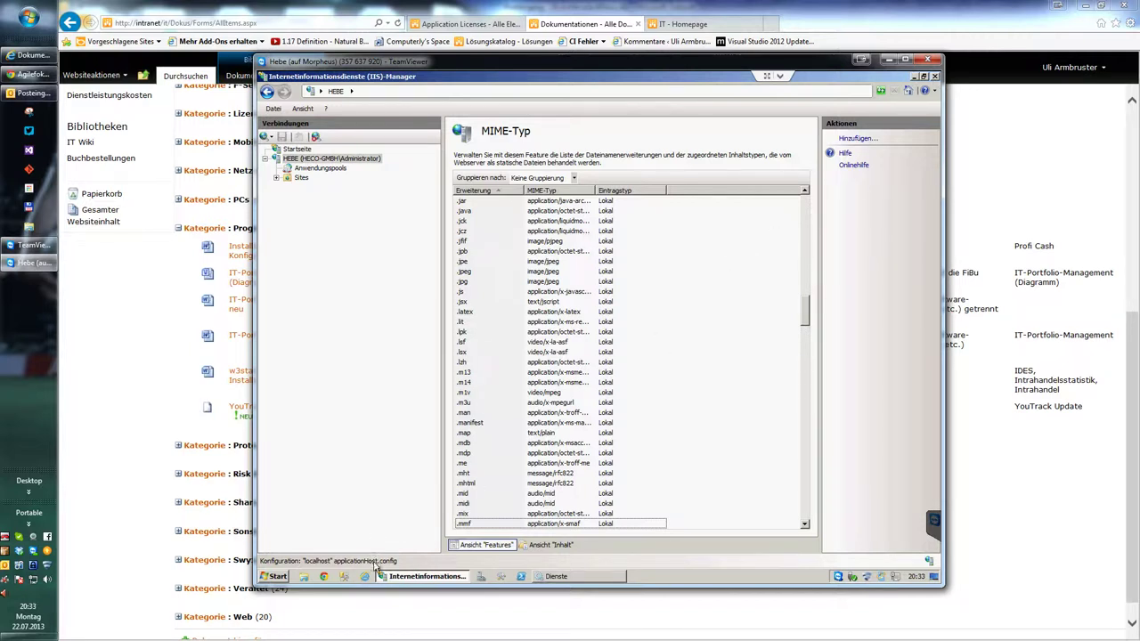
left_click(934, 77)
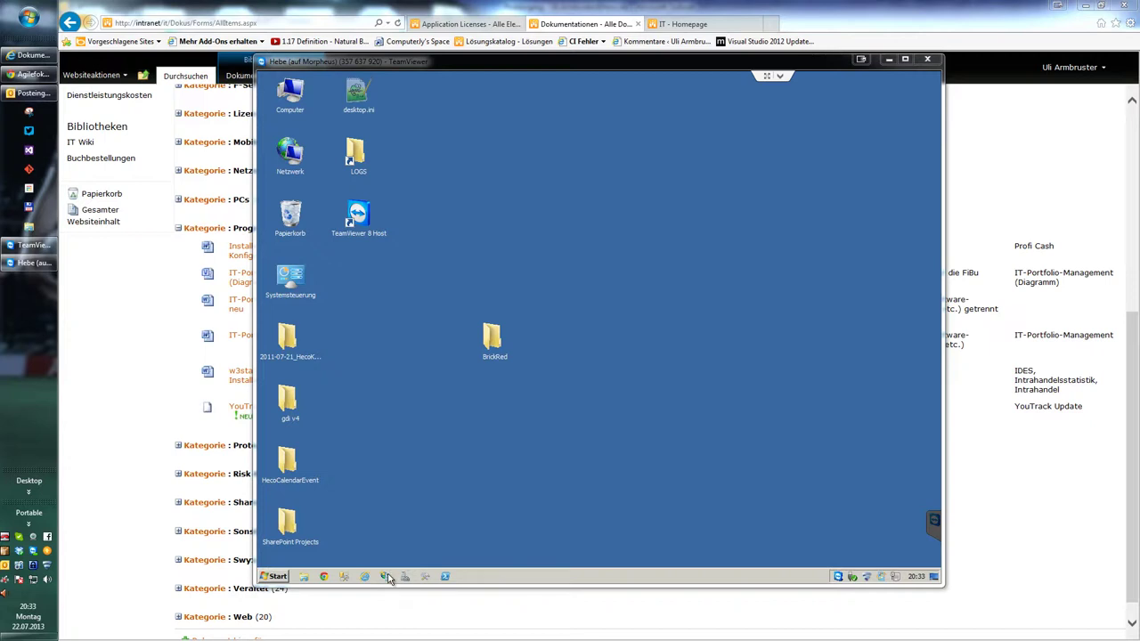
- Start IIS Manager on the remote server and open the MIME-Typ feature of the HEBE server
left_click(386, 577)
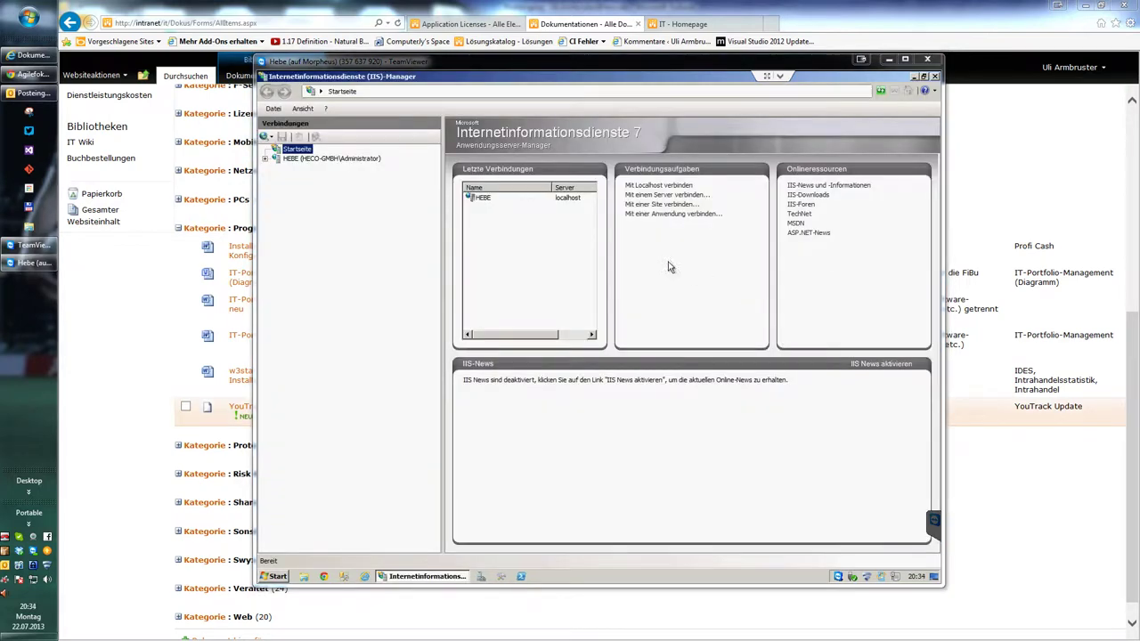
left_click(265, 158)
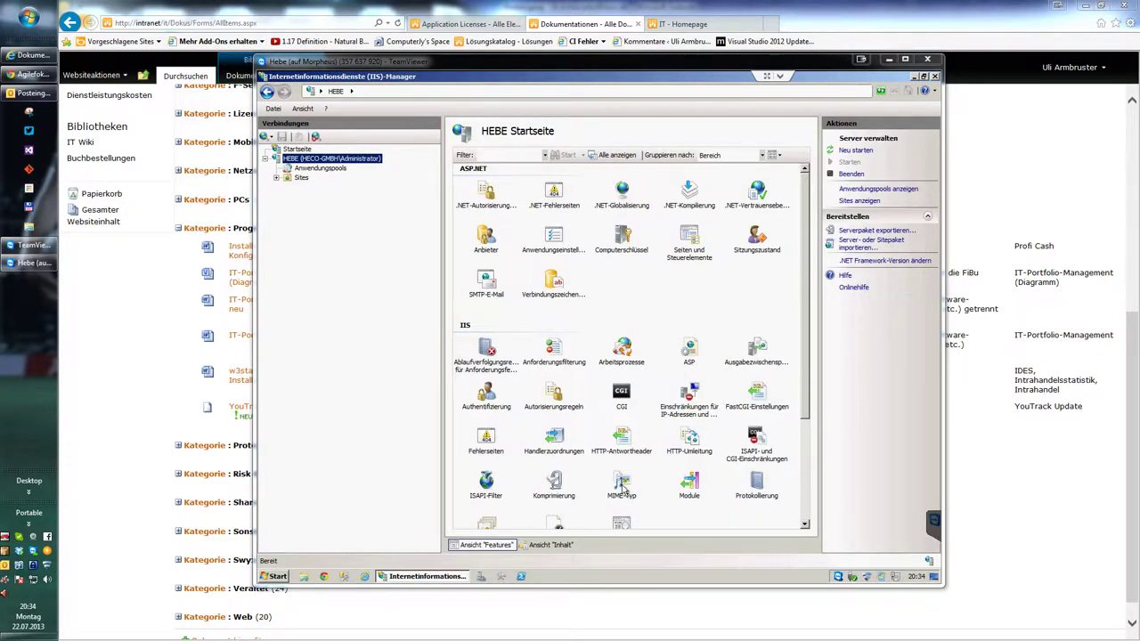
double_click(623, 490)
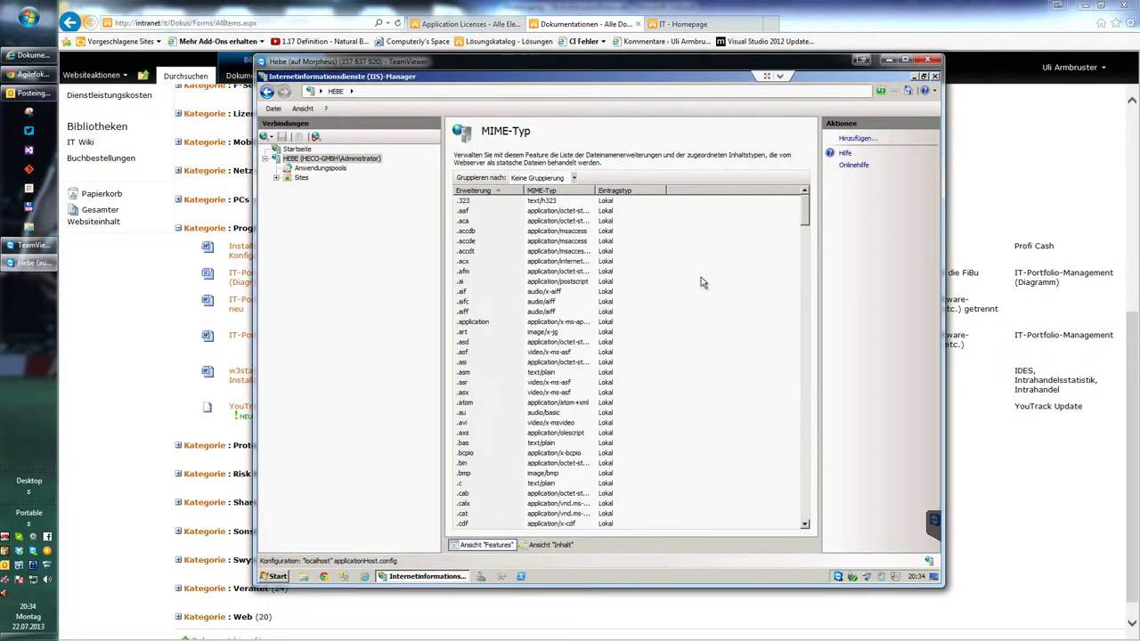
- Add a server-level MIME type for the extension .mmap with the type application/vnd.mindjet.mindmanager, and return to the HEBE server overview
right_click(703, 280)
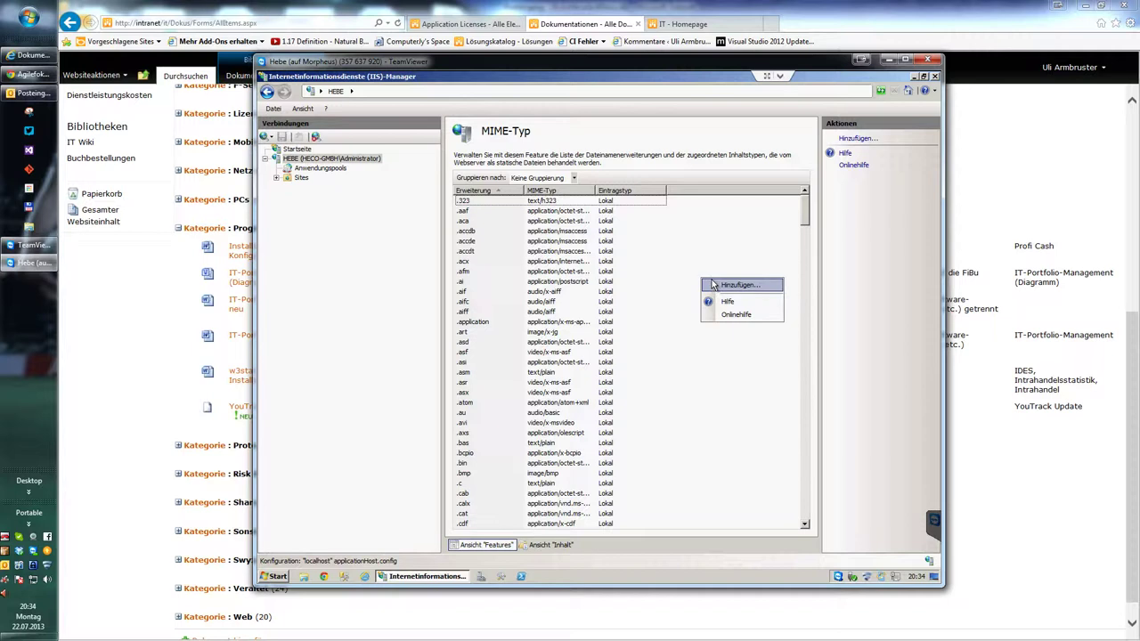
left_click(714, 284)
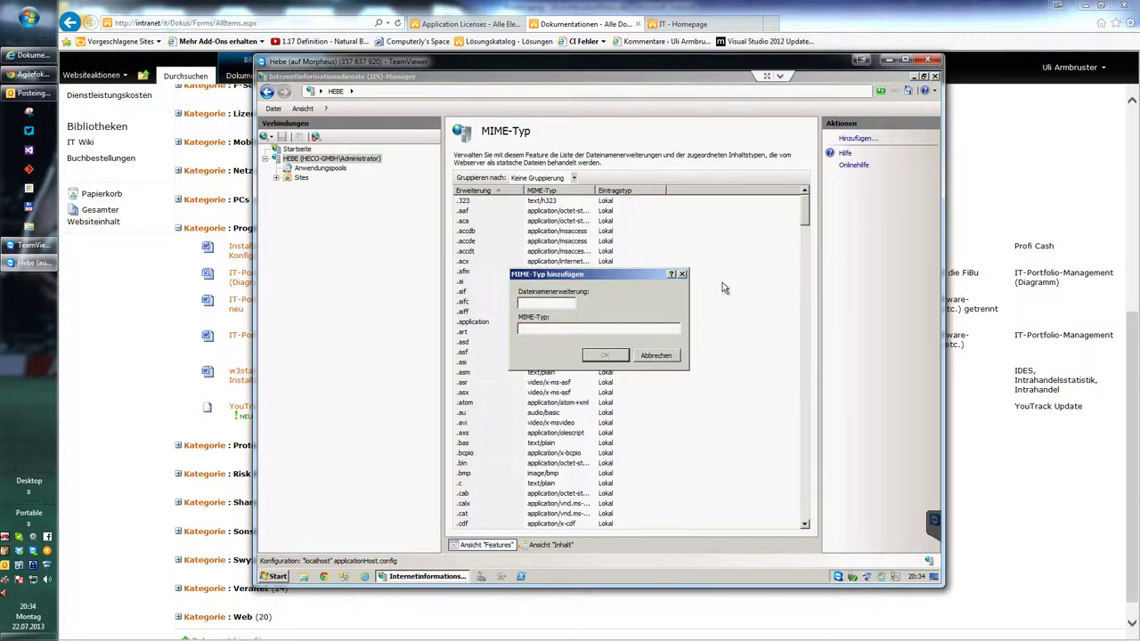
type(".mmap")
type("application/vnd.mindjet.mindmanager")
left_click(604, 356)
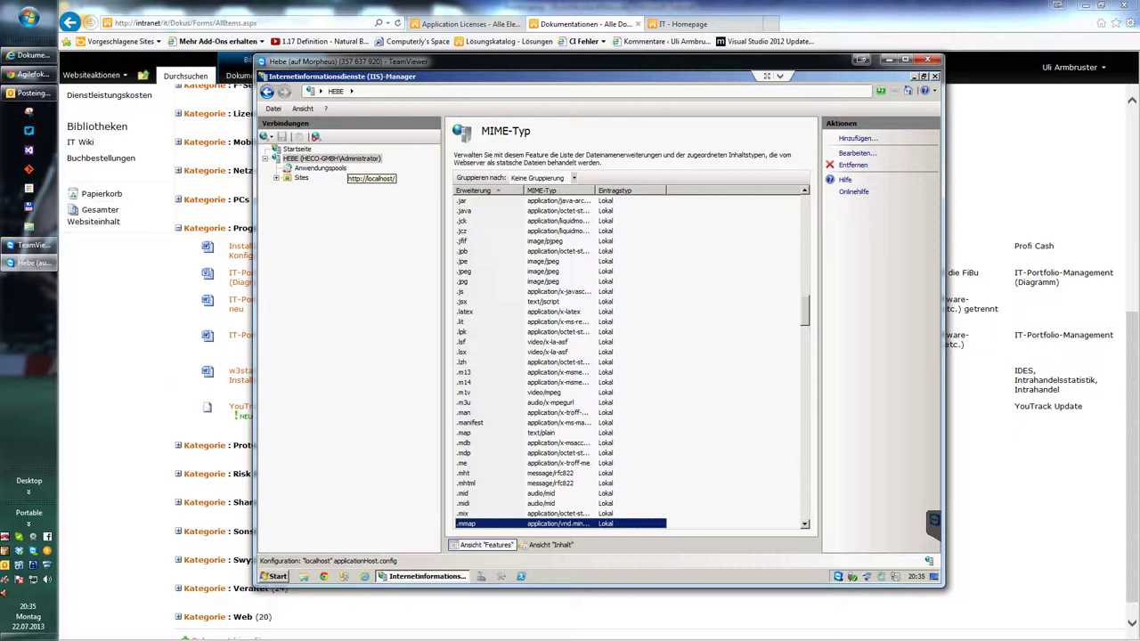
left_click(332, 158)
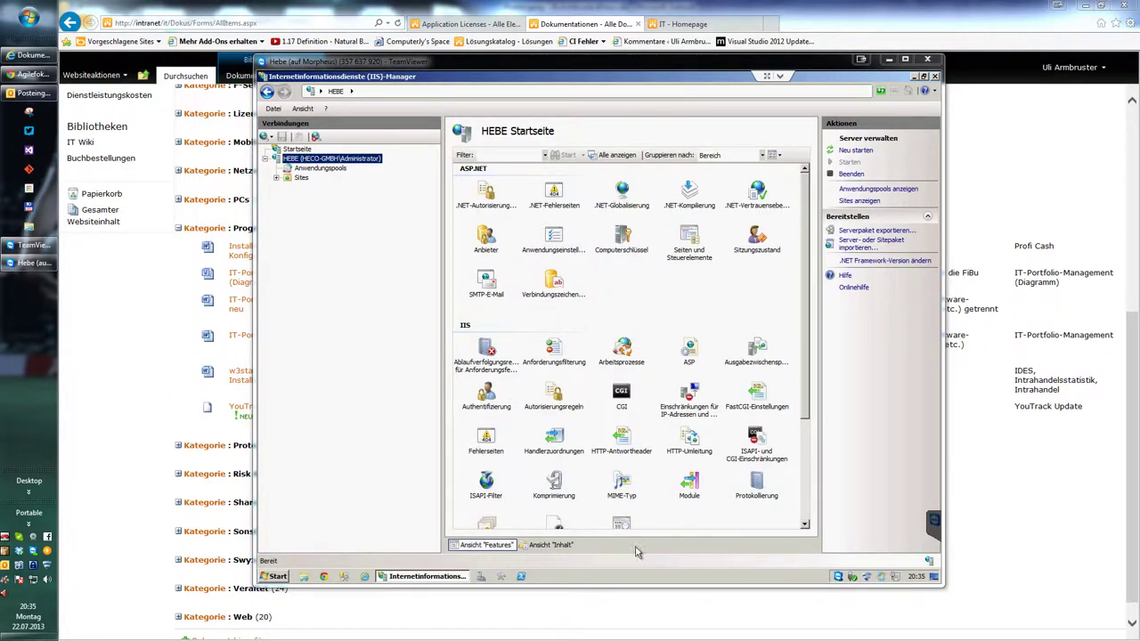
- Switch to Internet Explorer, reload the Dokumentationen library and test the YouTrack Update-Prozess download, dismissing the offer
left_click(129, 406)
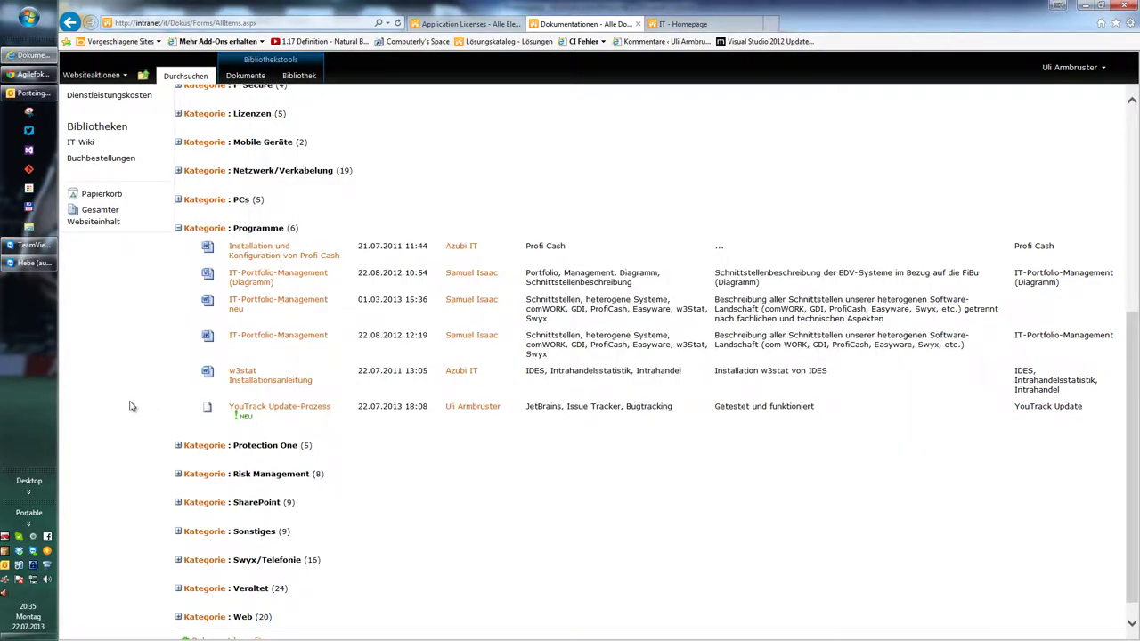
key("F5")
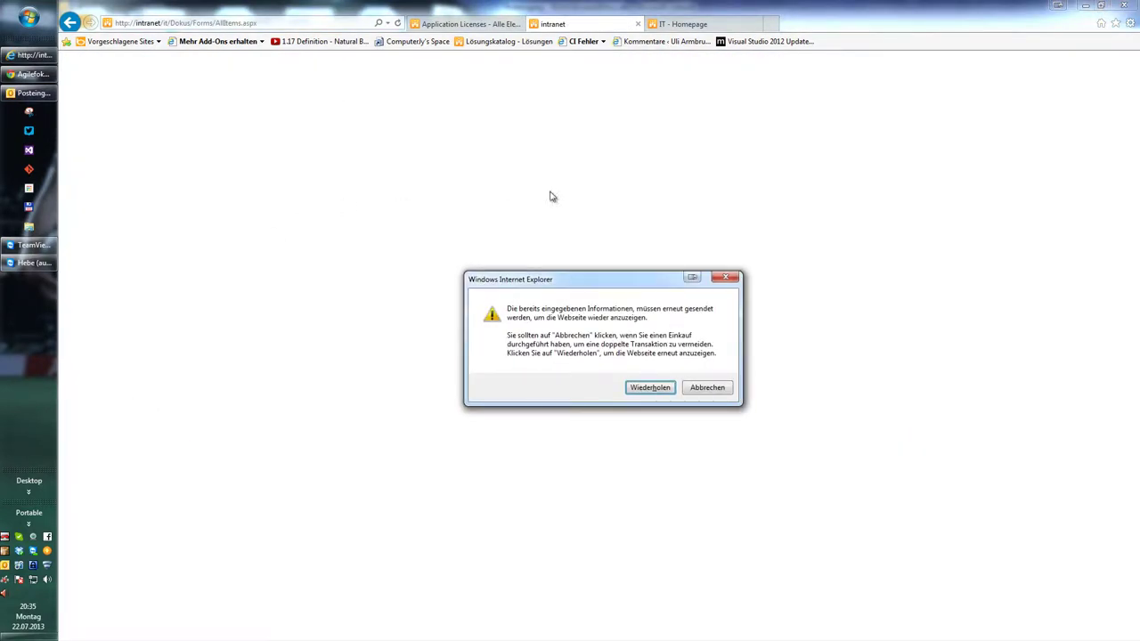
left_click(646, 389)
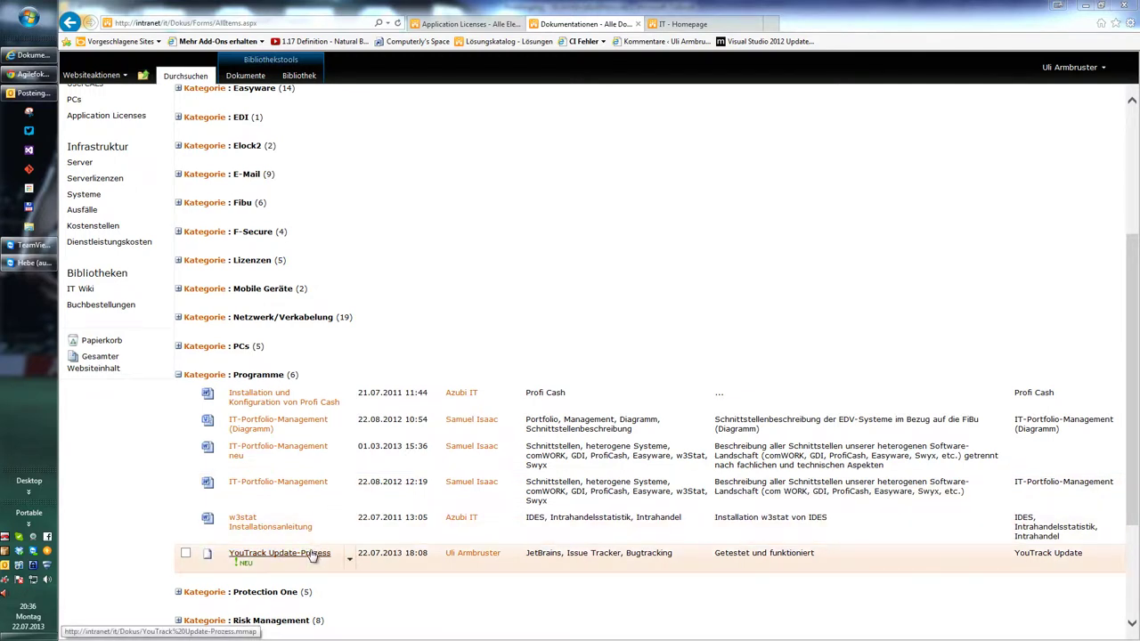
left_click(313, 554)
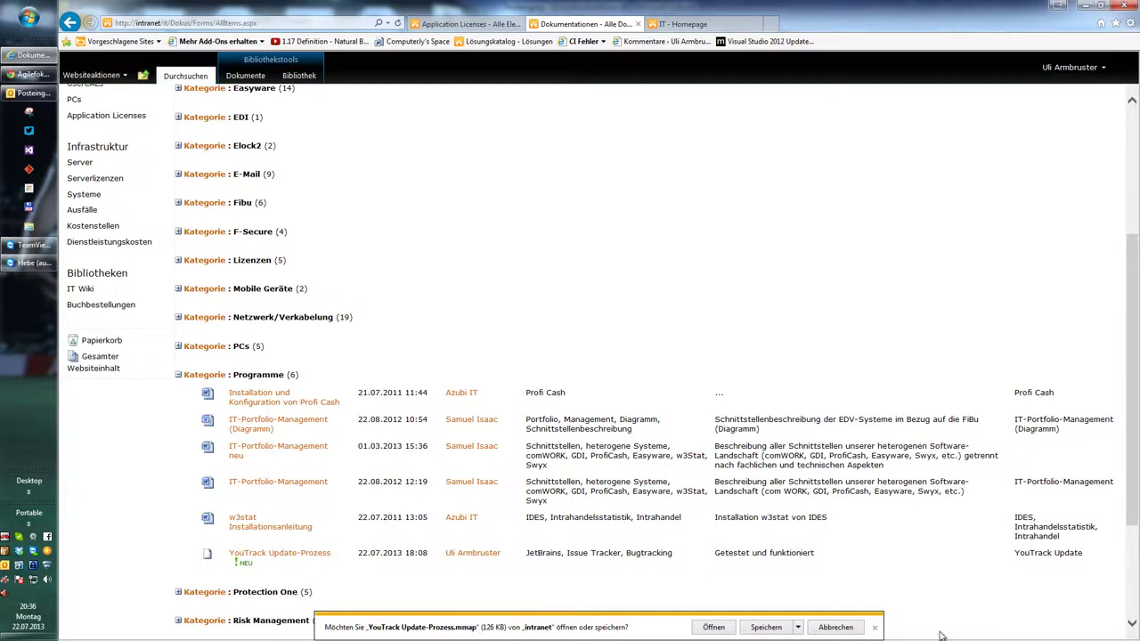
left_click(875, 629)
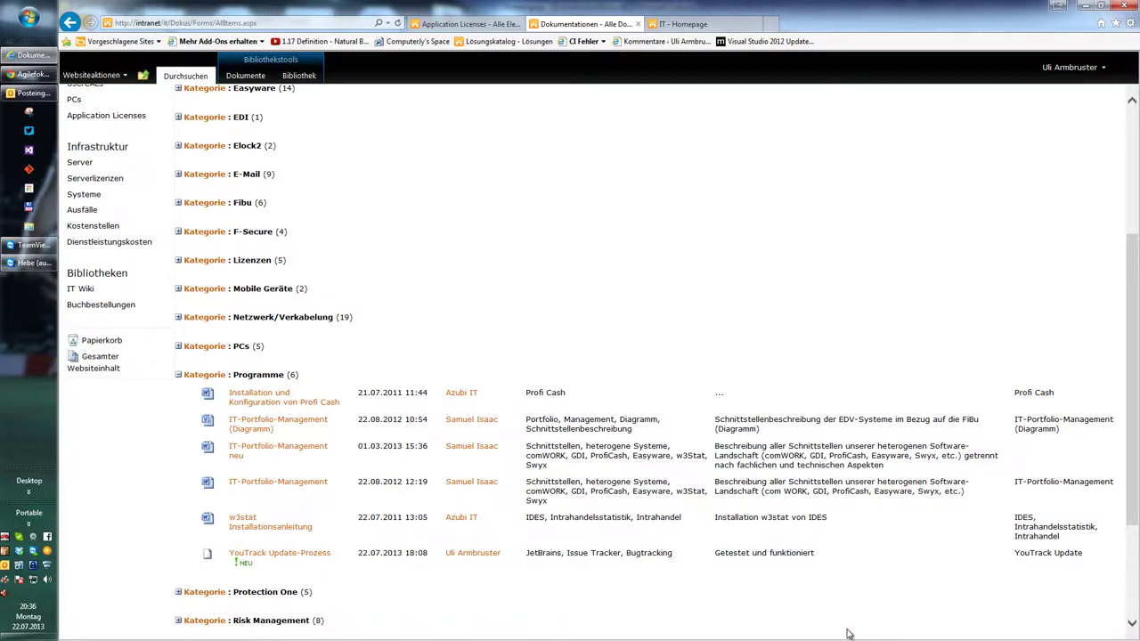
- Compare the available document actions of YouTrack Update-Prozess with those of the IT-Portfolio-Management Word document
left_click(350, 558)
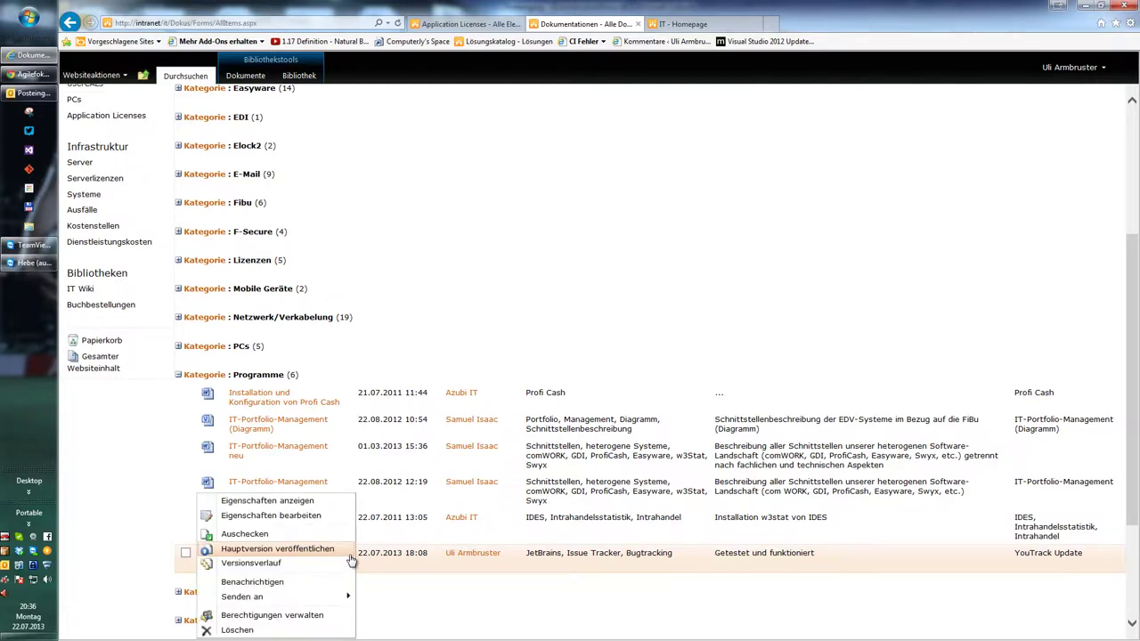
scroll(350, 559, "down", 1)
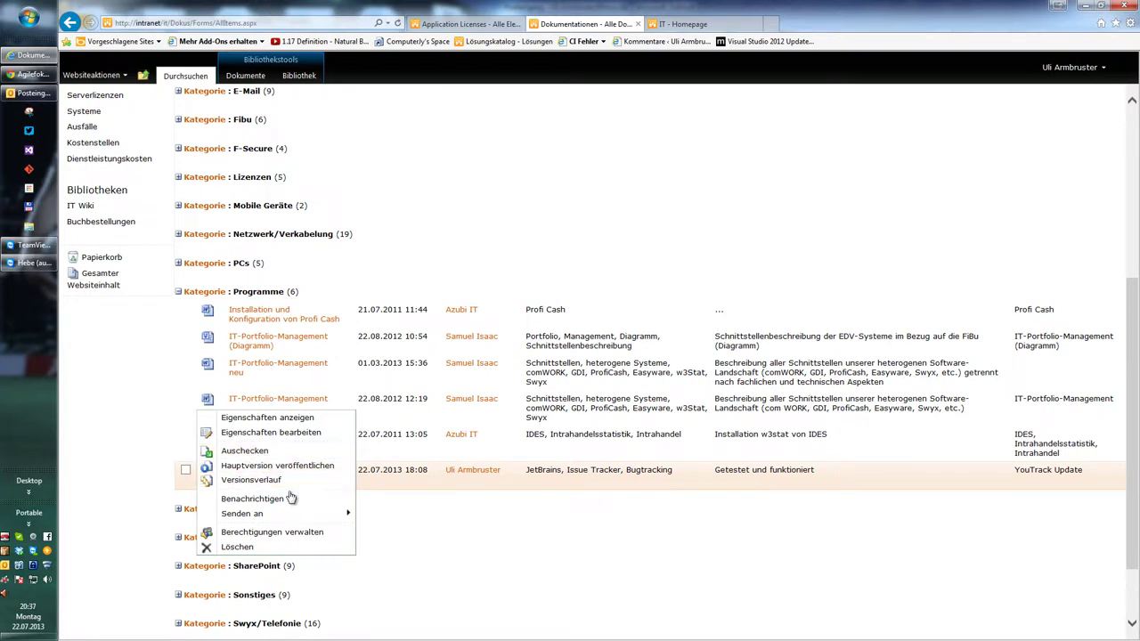
left_click(140, 407)
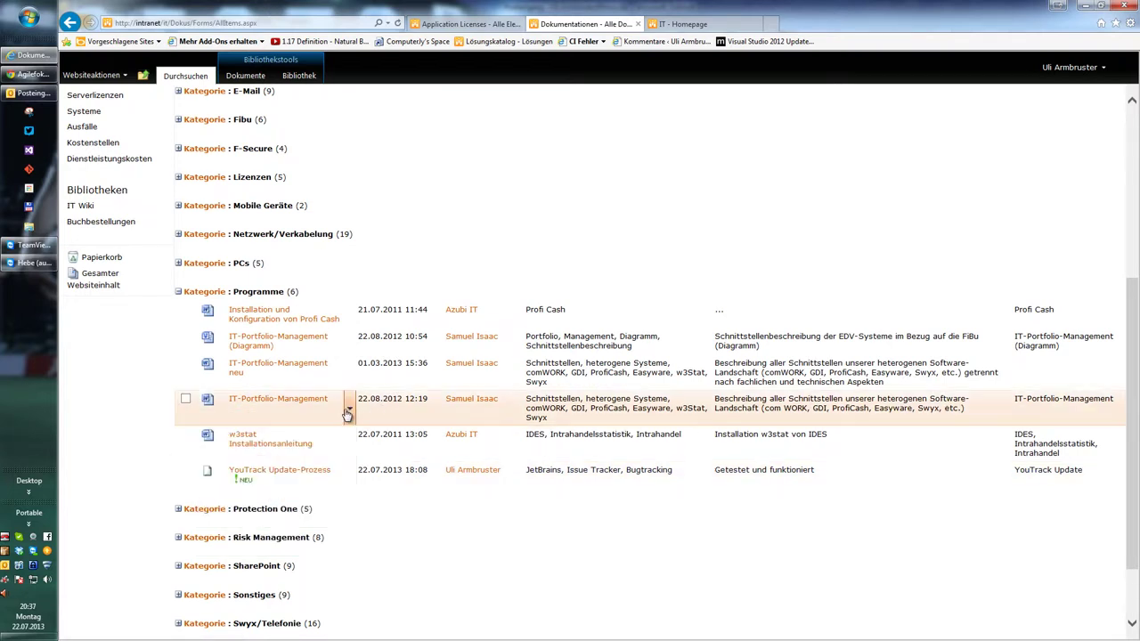
left_click(349, 409)
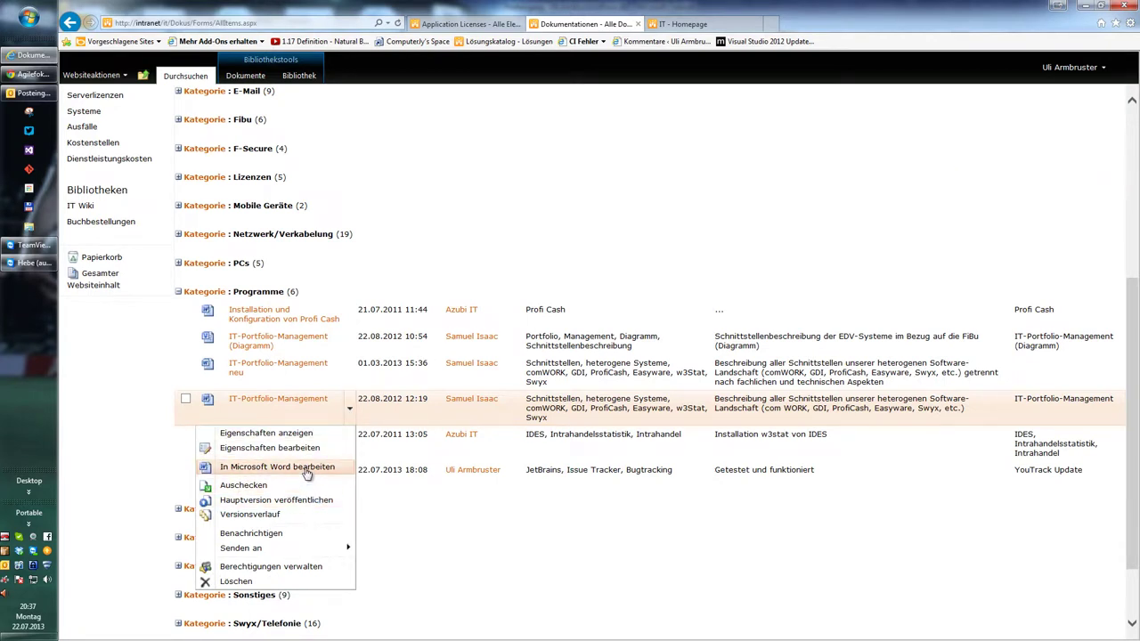
left_click(139, 448)
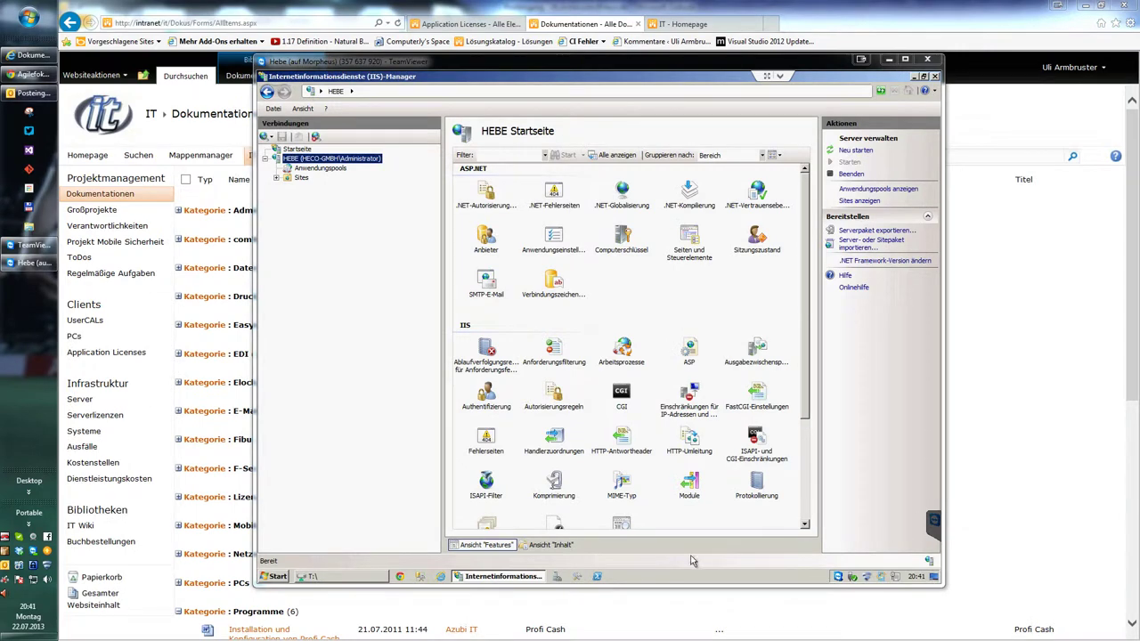
- In the remote server's file explorer, go from the Tausch (T:) drive to C:\Program Files\Common Files\Microsoft Shared
left_click(365, 578)
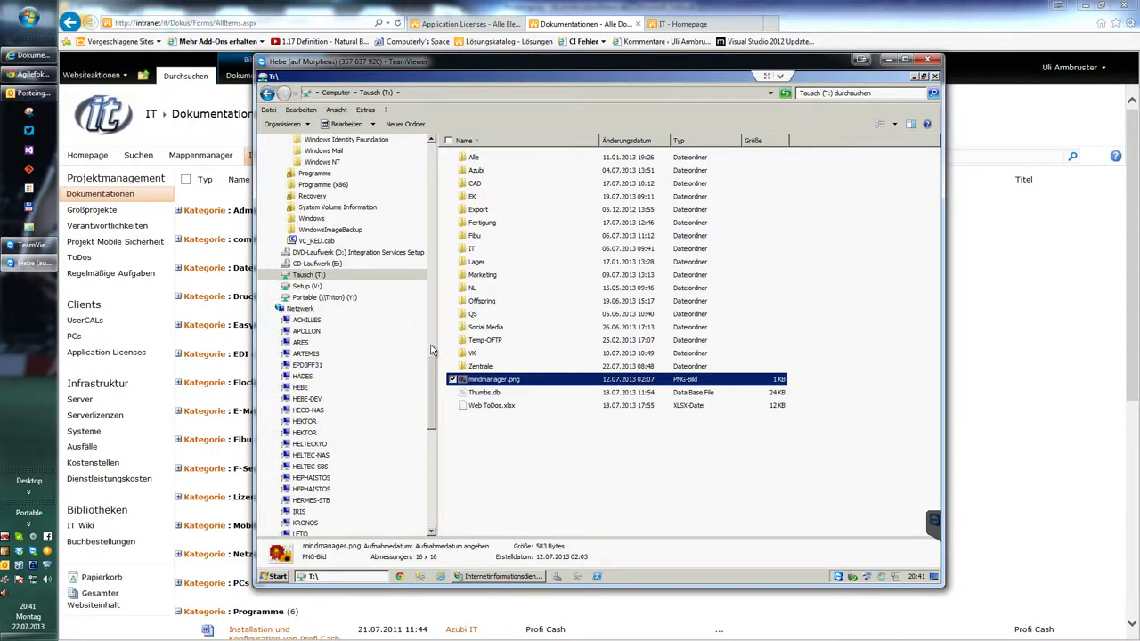
left_click_drag(434, 352, 432, 165)
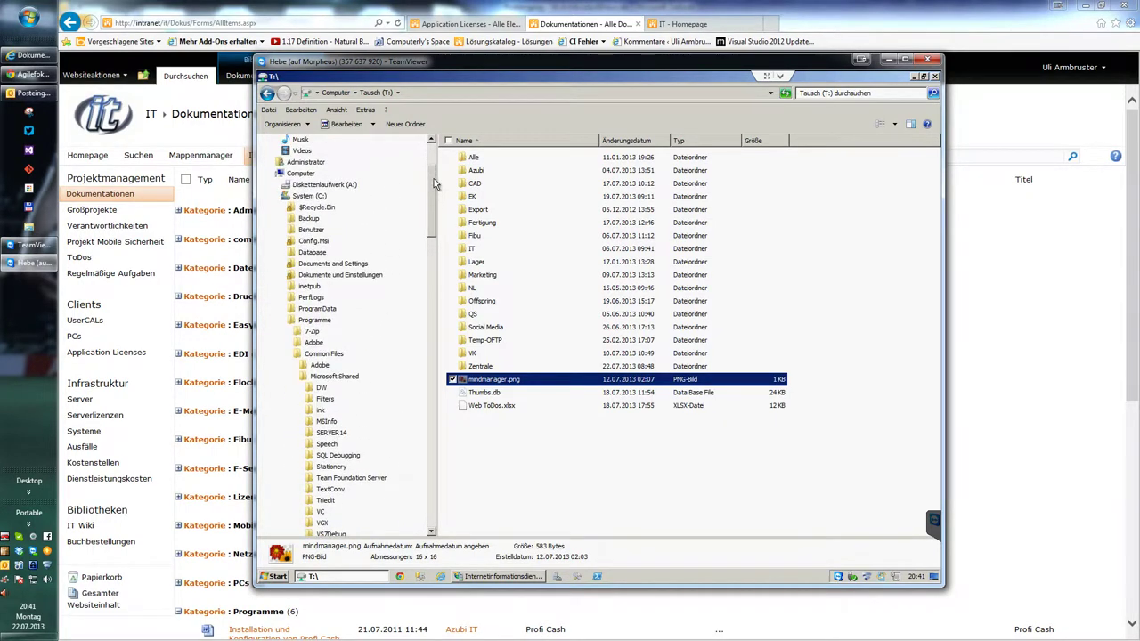
left_click(310, 196)
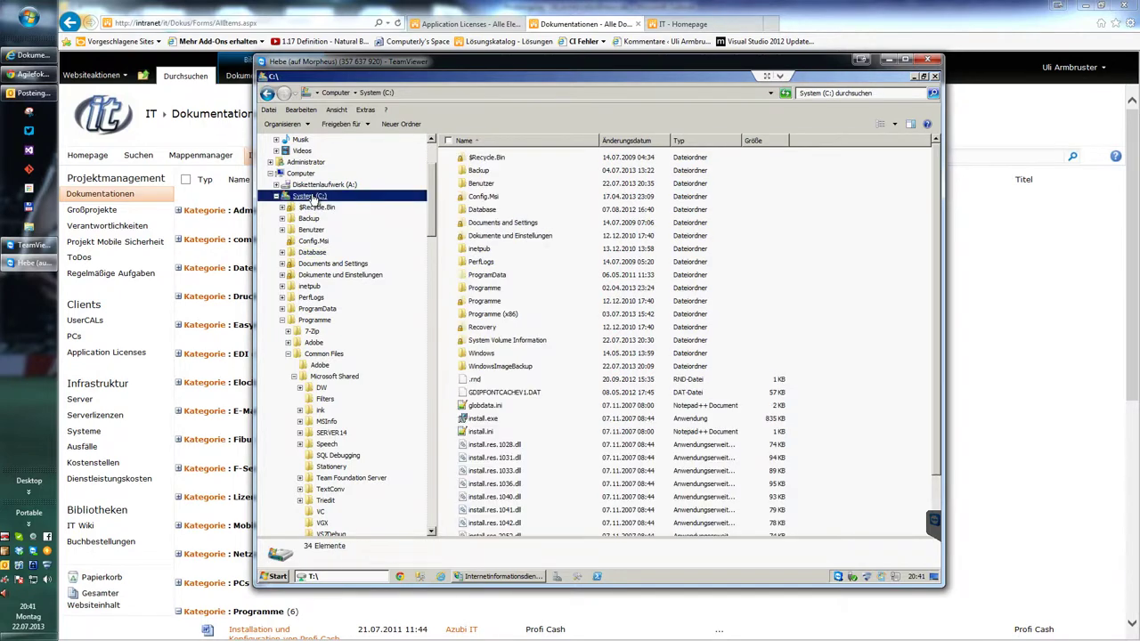
left_click(320, 323)
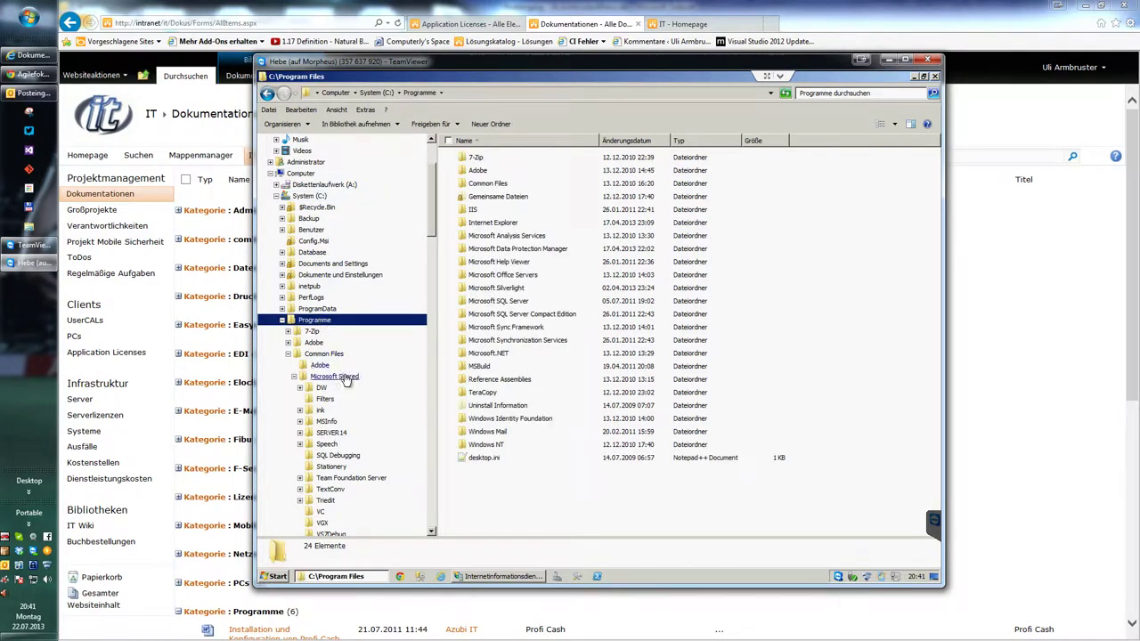
left_click(339, 355)
left_click(337, 377)
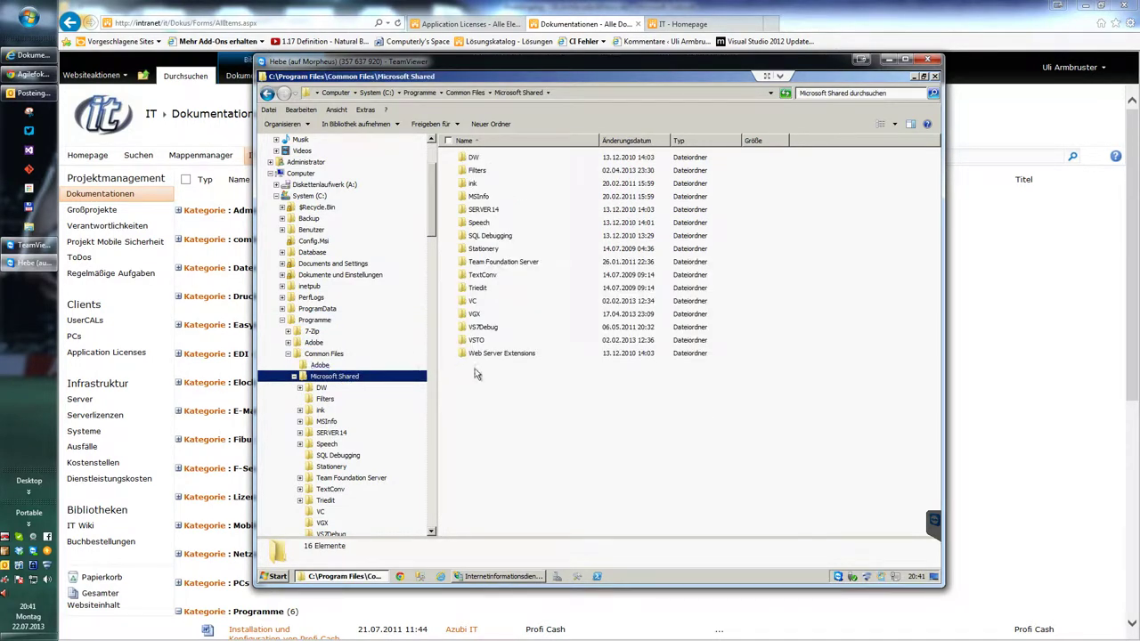
- Paste the copied mindmanager.png icon into the Web Server Extensions\14\TEMPLATE\IMAGES folder
left_click(520, 392)
double_click(514, 354)
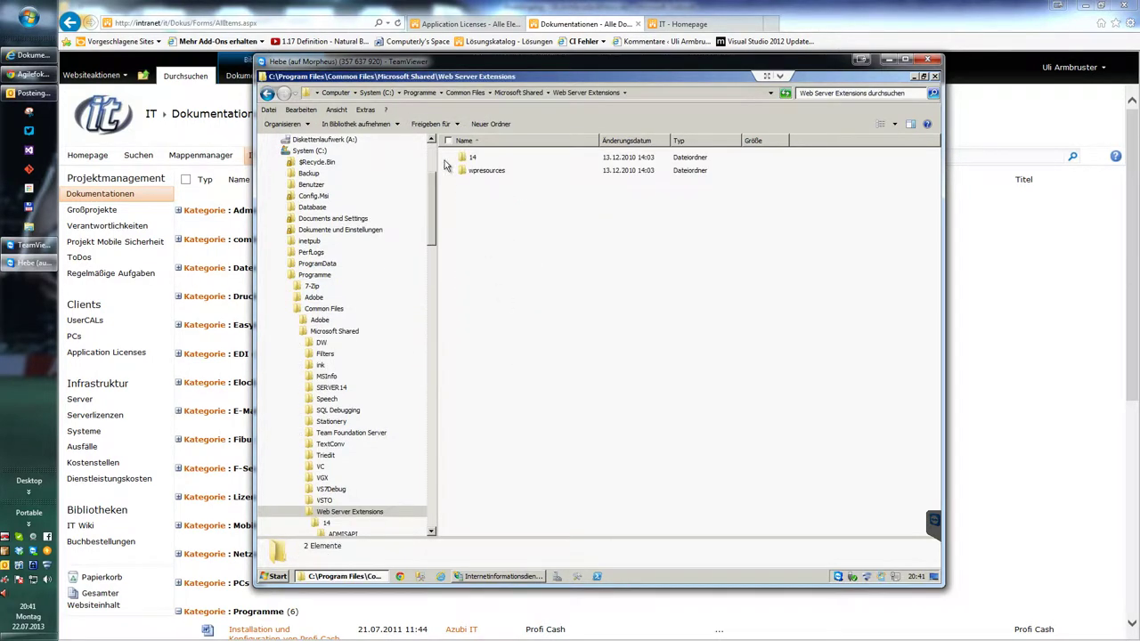
double_click(472, 158)
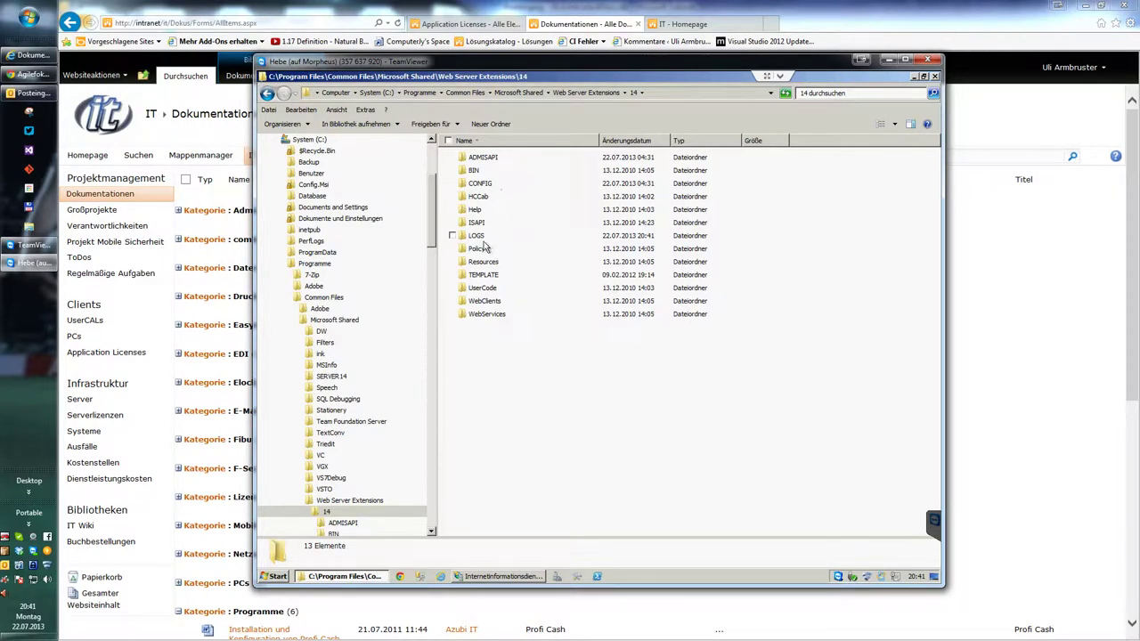
double_click(495, 275)
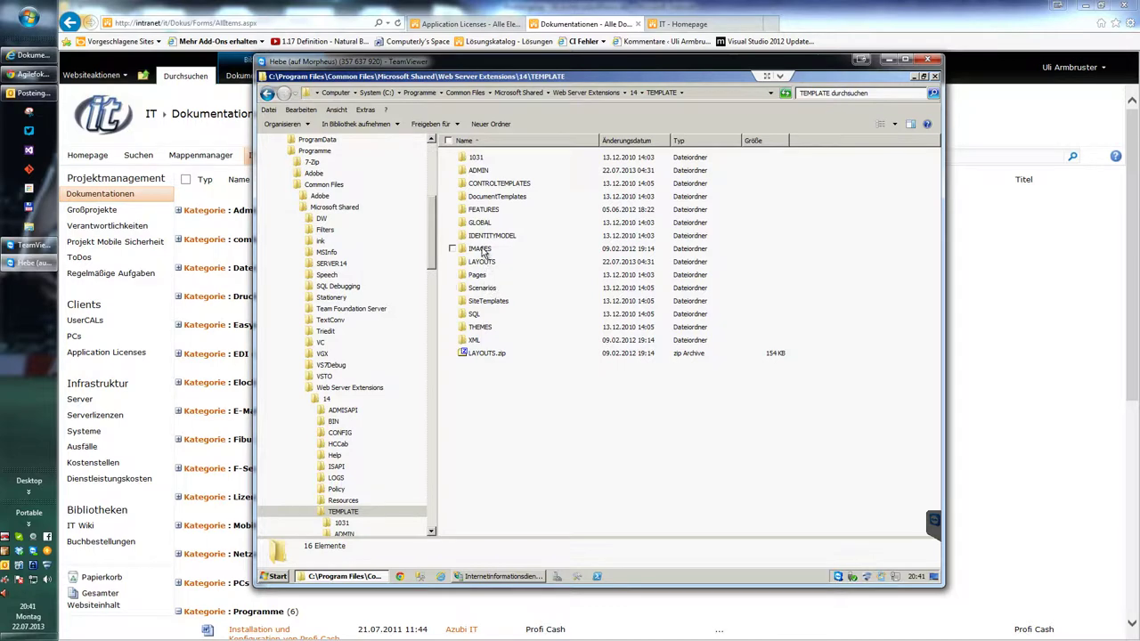
double_click(481, 251)
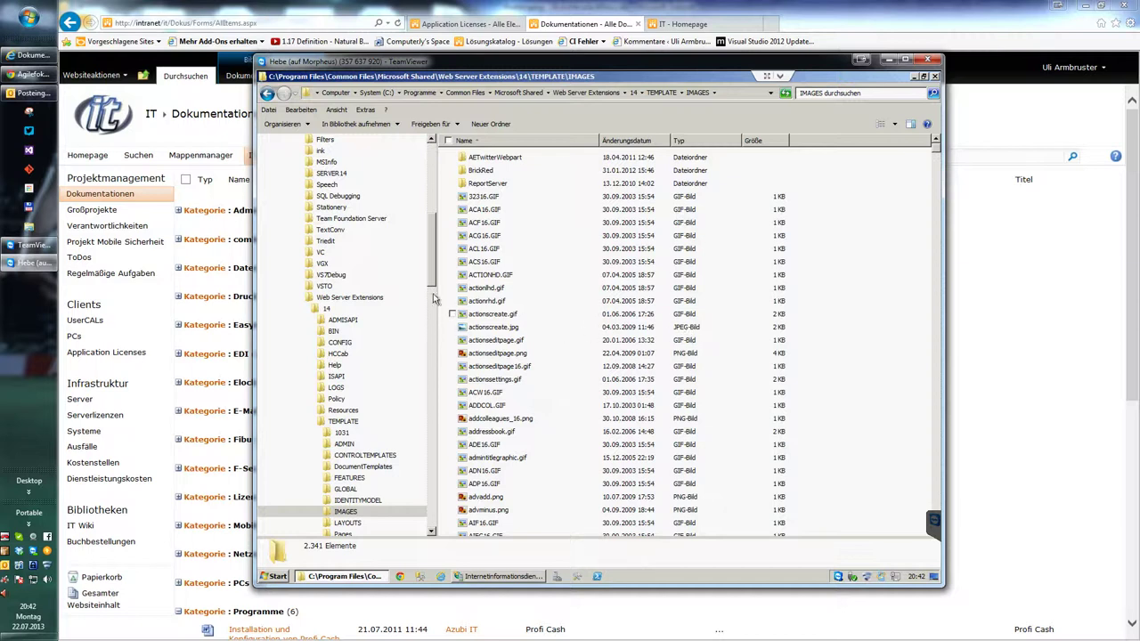
right_click(840, 272)
left_click(861, 339)
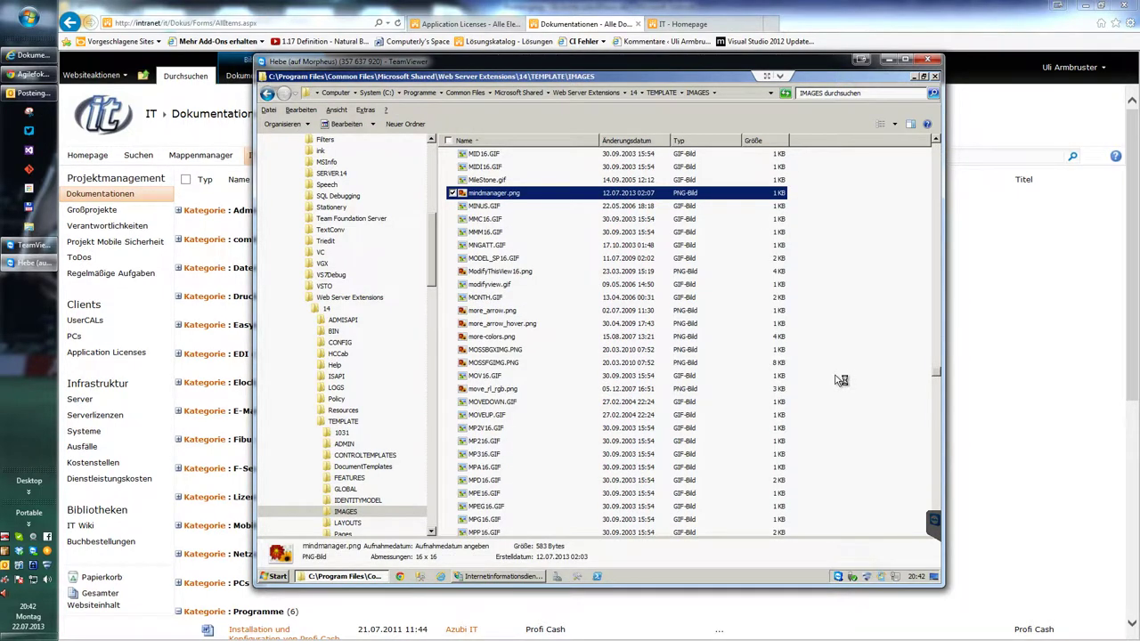
- Open mindmanager.png from the IMAGES folder to check the icon, and close the image
key("Return")
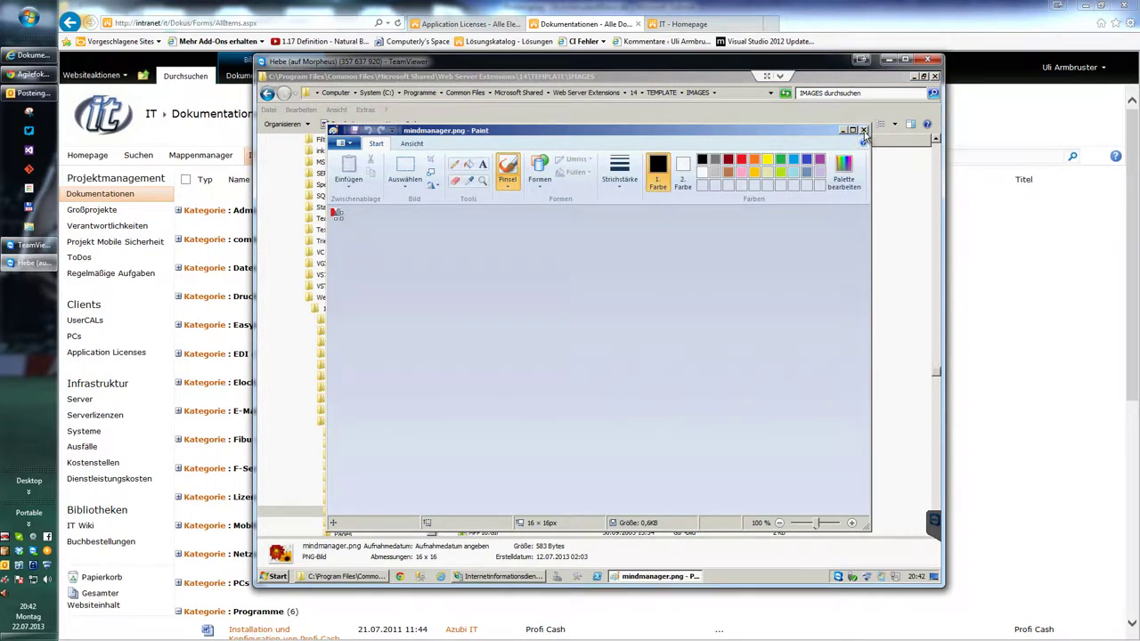
left_click(863, 131)
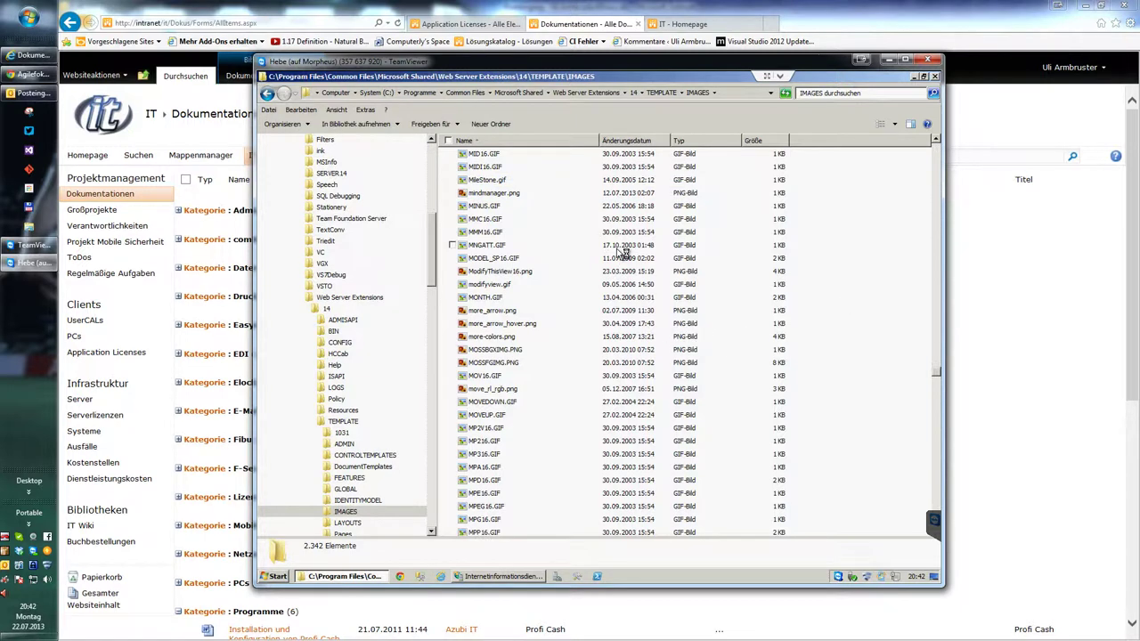
- Go to the TEMPLATE\XML folder, find DOCICON.XML and open it in Notepad++
scroll(419, 267, "down", 3)
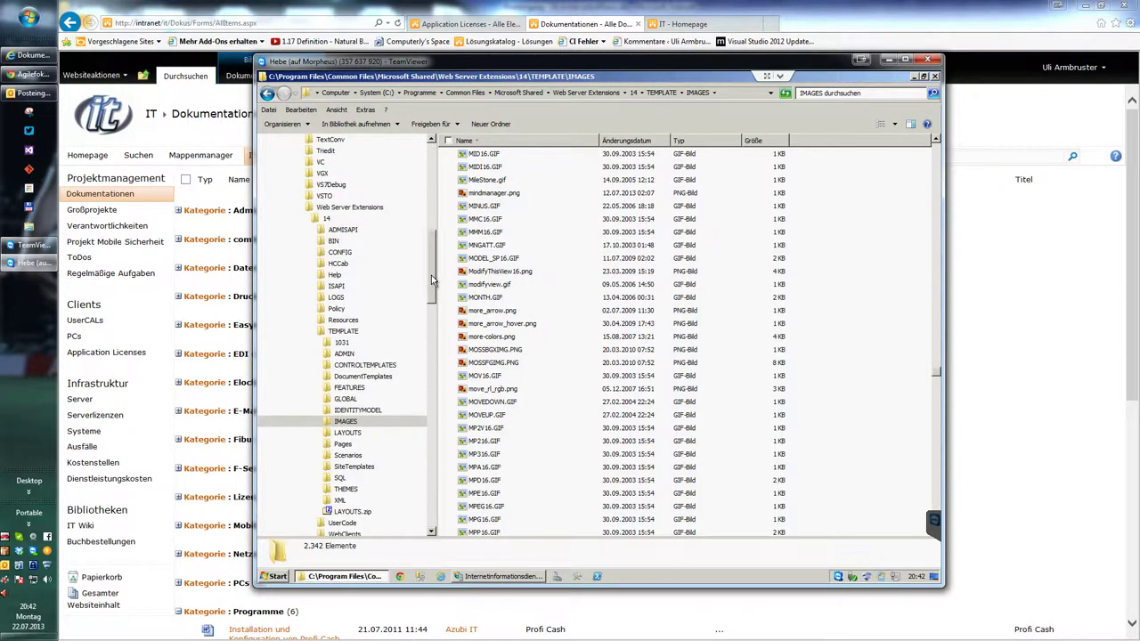
left_click(343, 331)
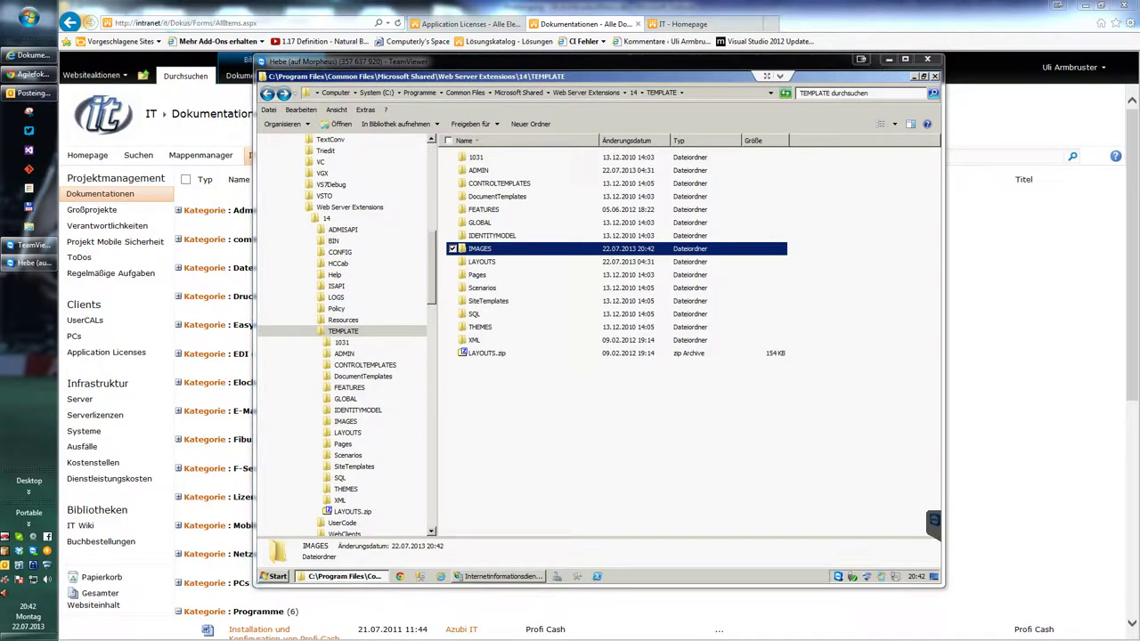
left_click(869, 307)
key("x")
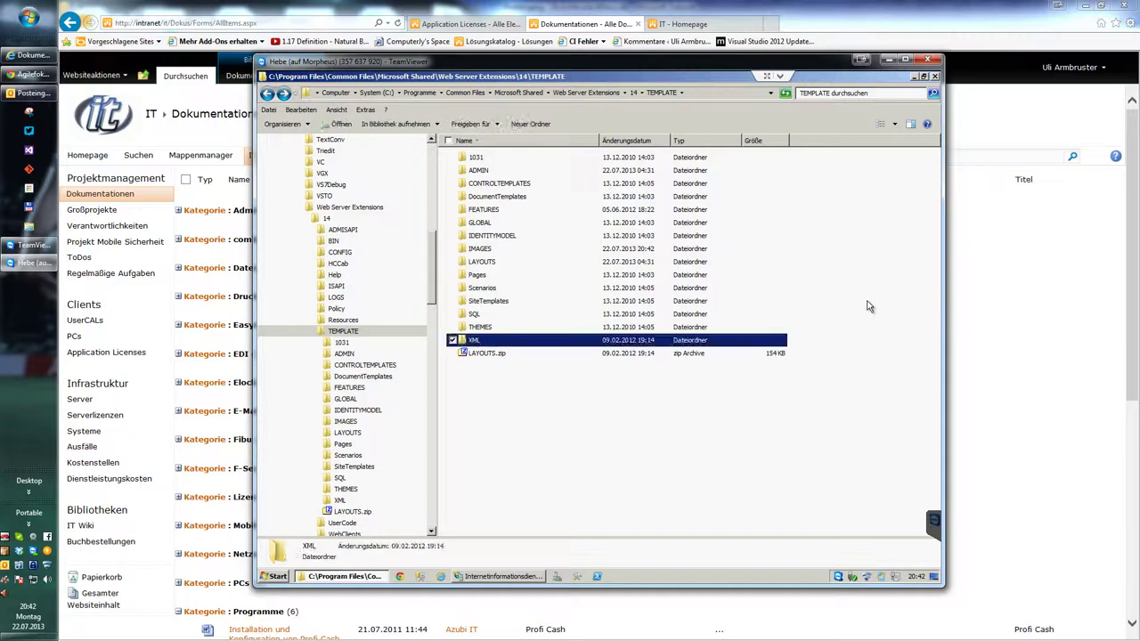
key("Return")
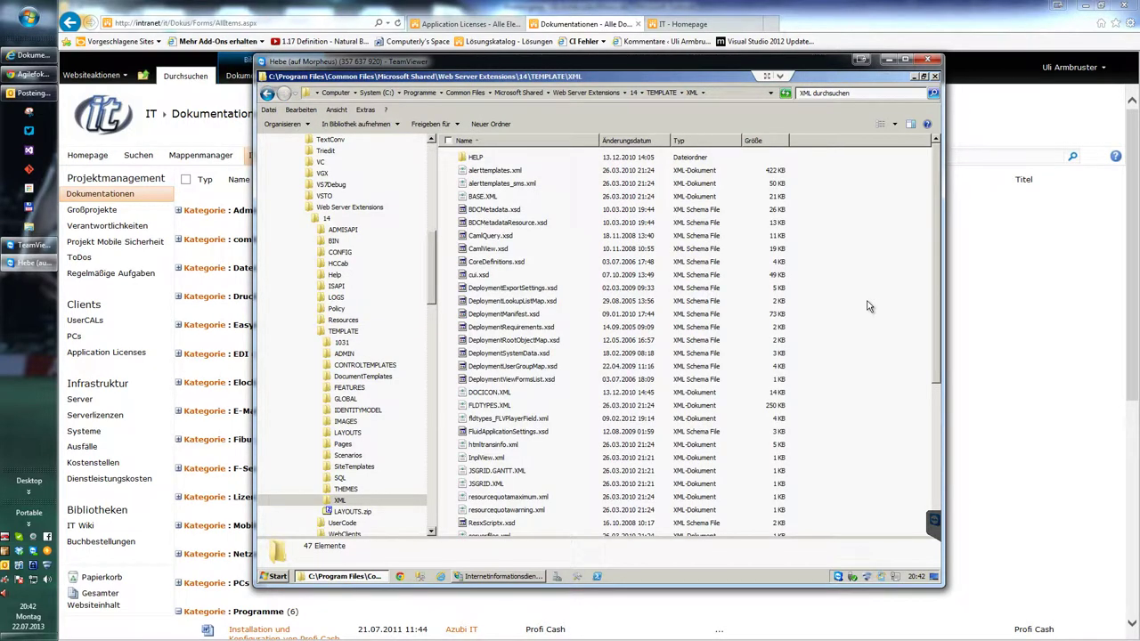
type("do")
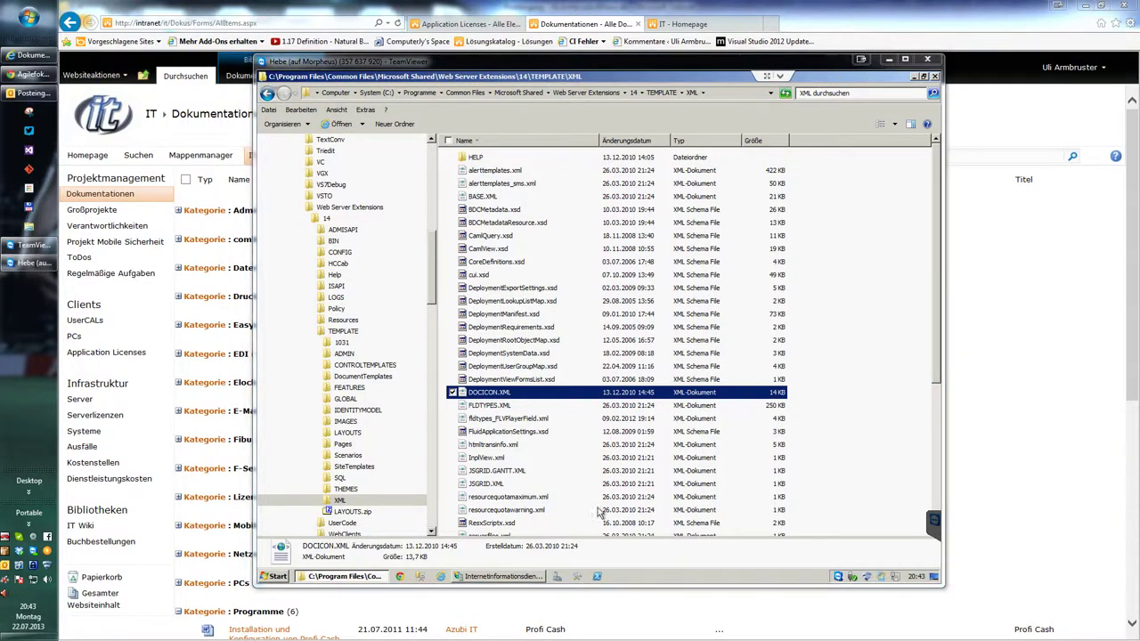
left_click(280, 578)
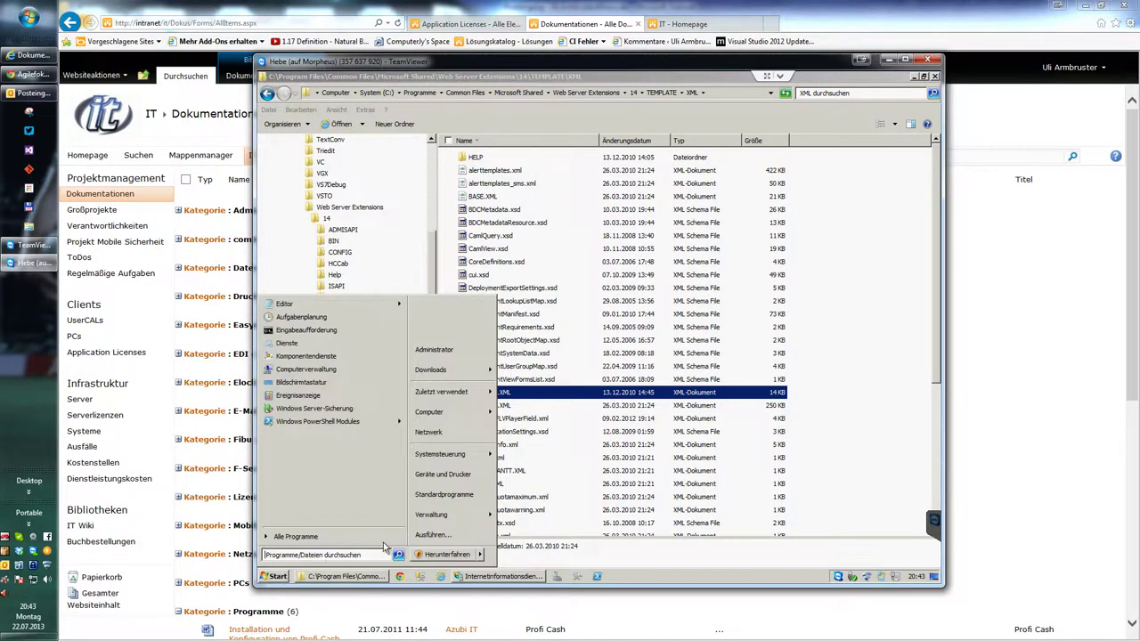
left_click(431, 535)
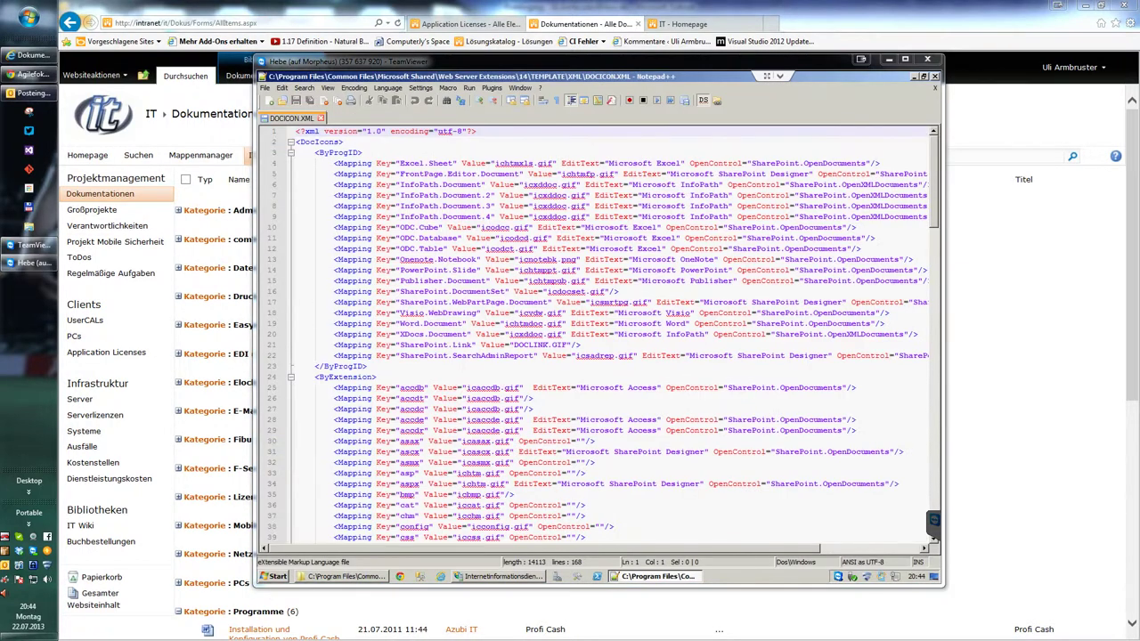
- Insert the indented line <Mapping Key="mmap" Value="mindmanager.png" EditText="Mindjet MindManager"/> as the first entry under ByExtension
left_click(656, 294)
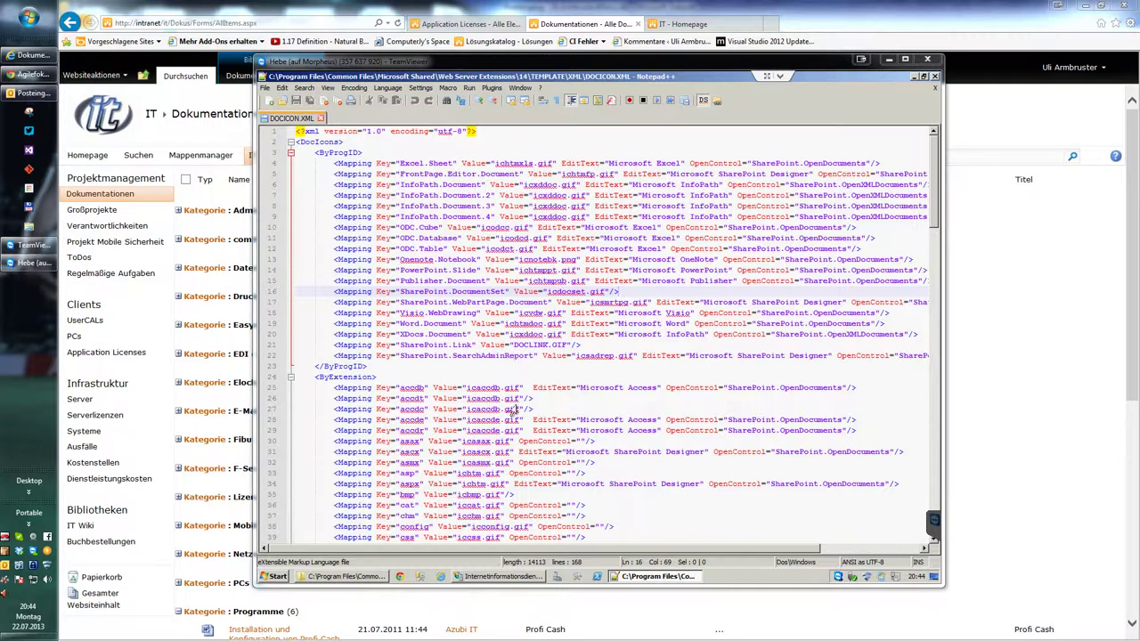
left_click(530, 388)
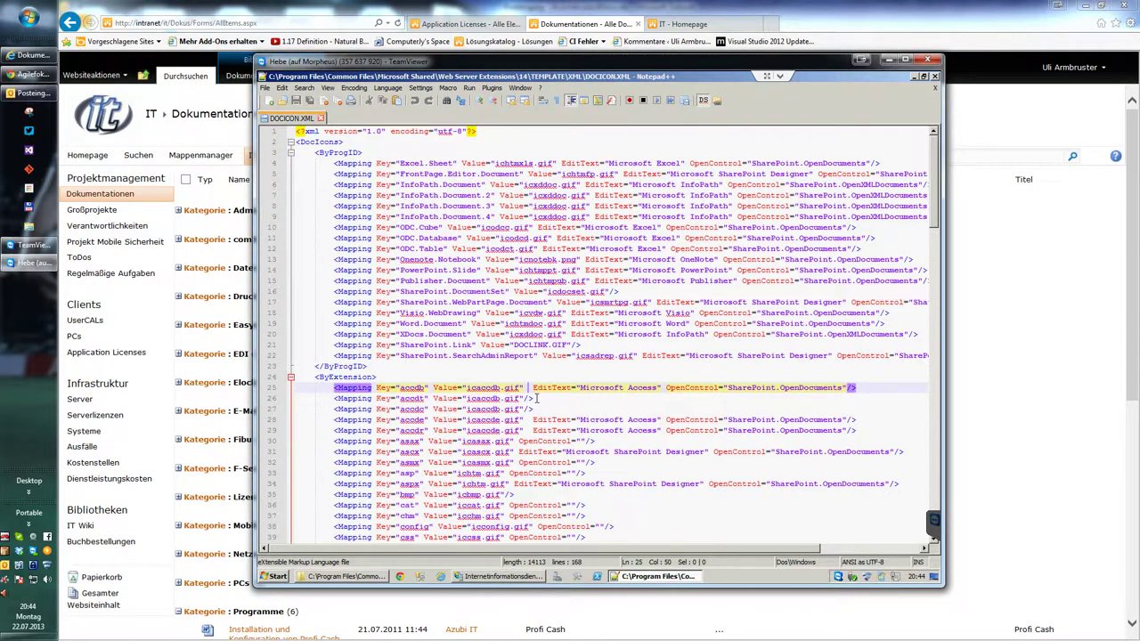
left_click(502, 375)
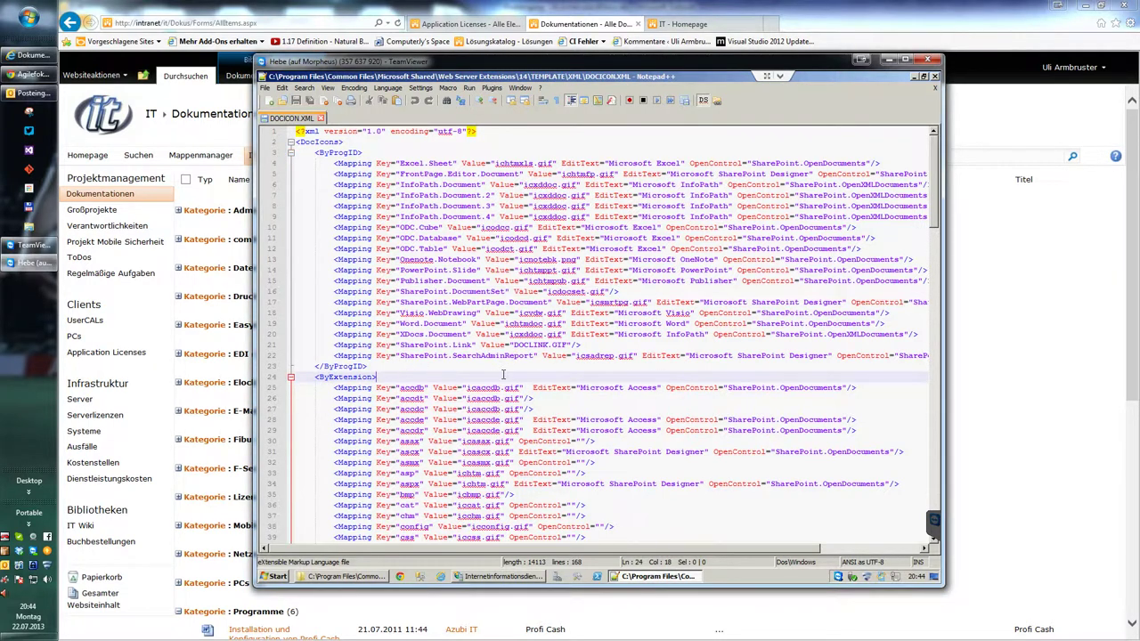
key("Return")
type("<Mapping Key=\"mmap\" Value=\"mindmanager.png\"  EditText=\"Mindjet MindManager\"/>")
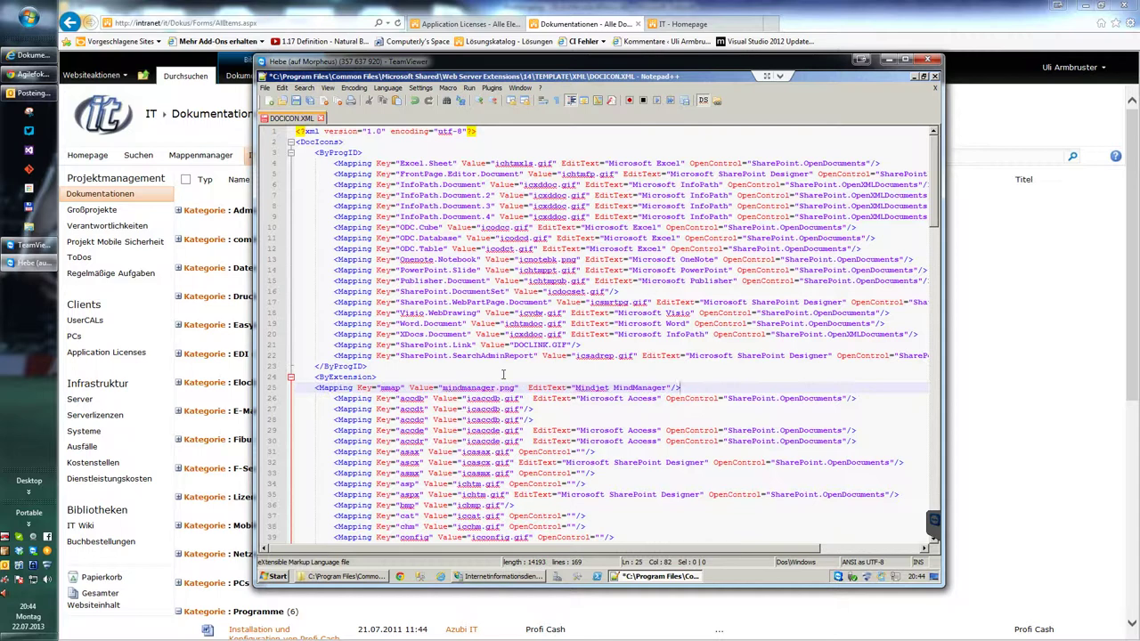
left_click(504, 375)
key("Down")
key("Home")
key("Tab")
double_click(354, 377)
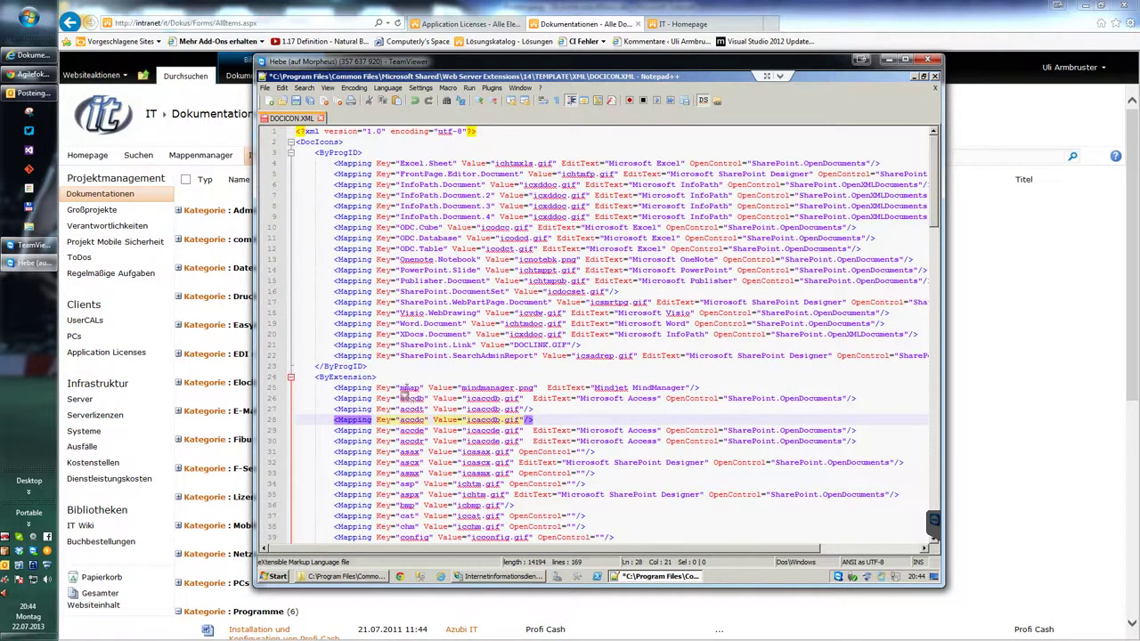
- Review the mmap mapping's key, icon file name and edit text, and save DOCICON.XML
left_click(405, 387)
double_click(489, 388)
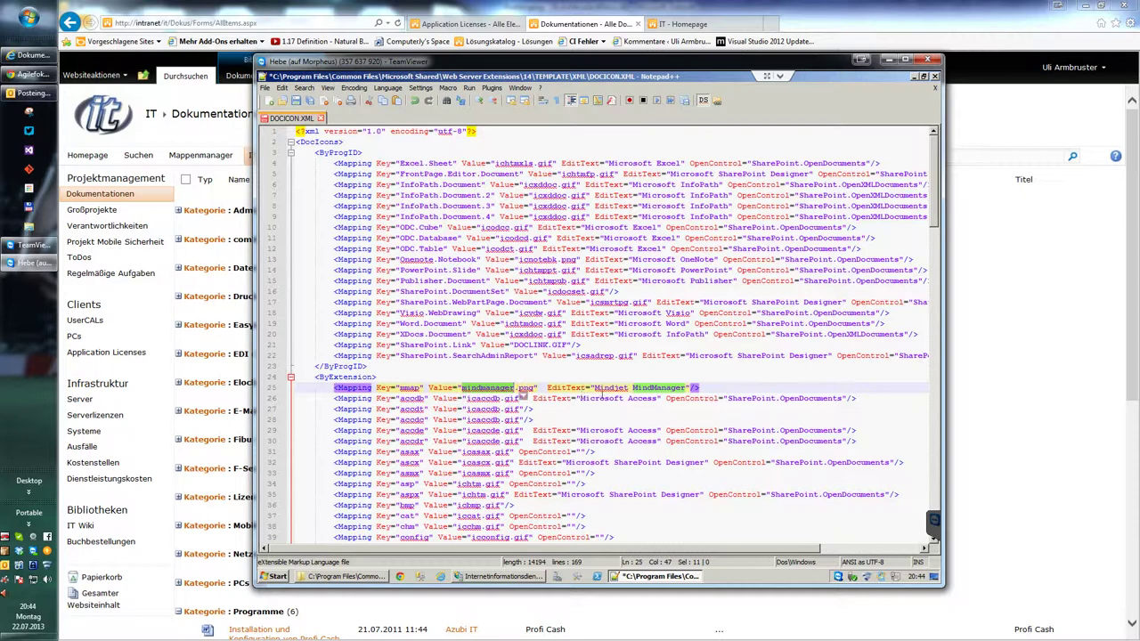
left_click(596, 389)
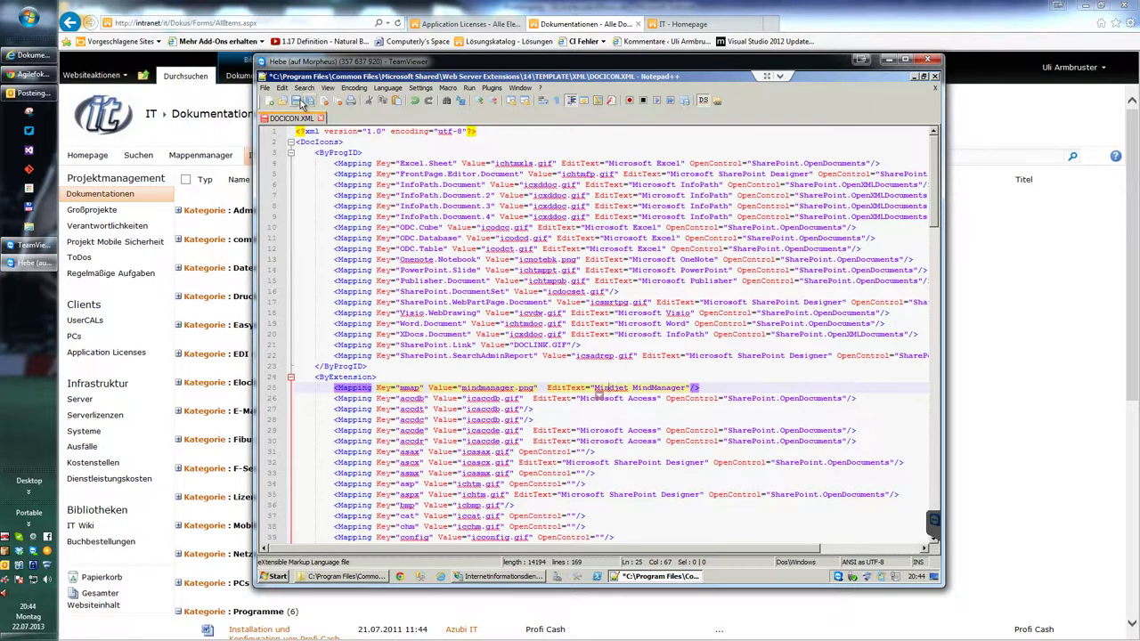
left_click(298, 101)
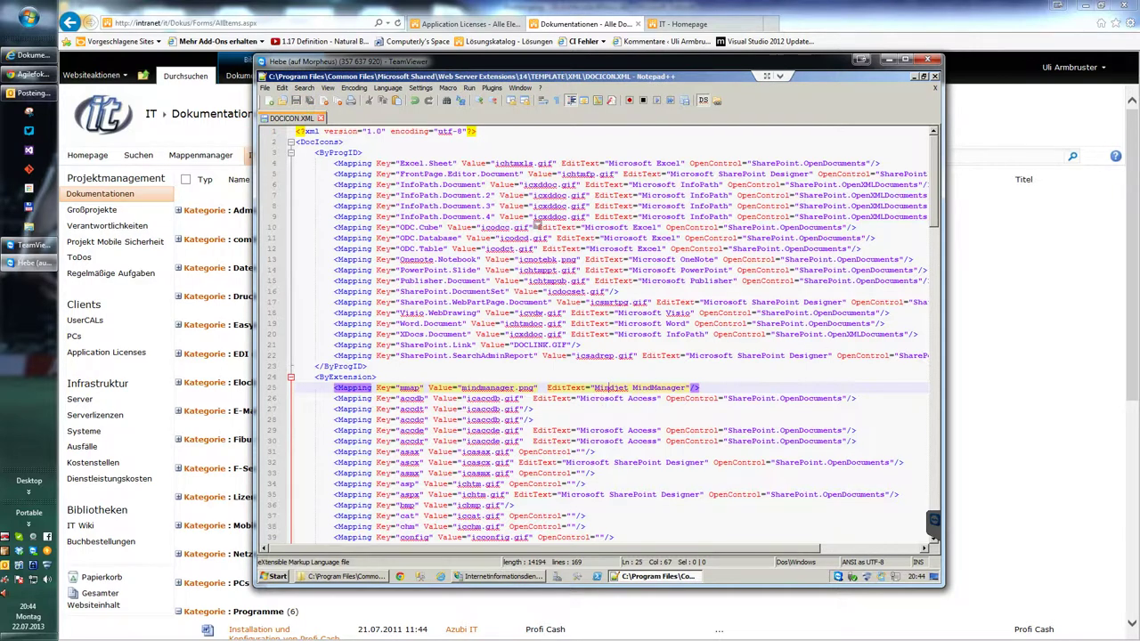
- Switch to the IIS Manager and restart the HEBE web server by stopping and starting it
left_click(512, 579)
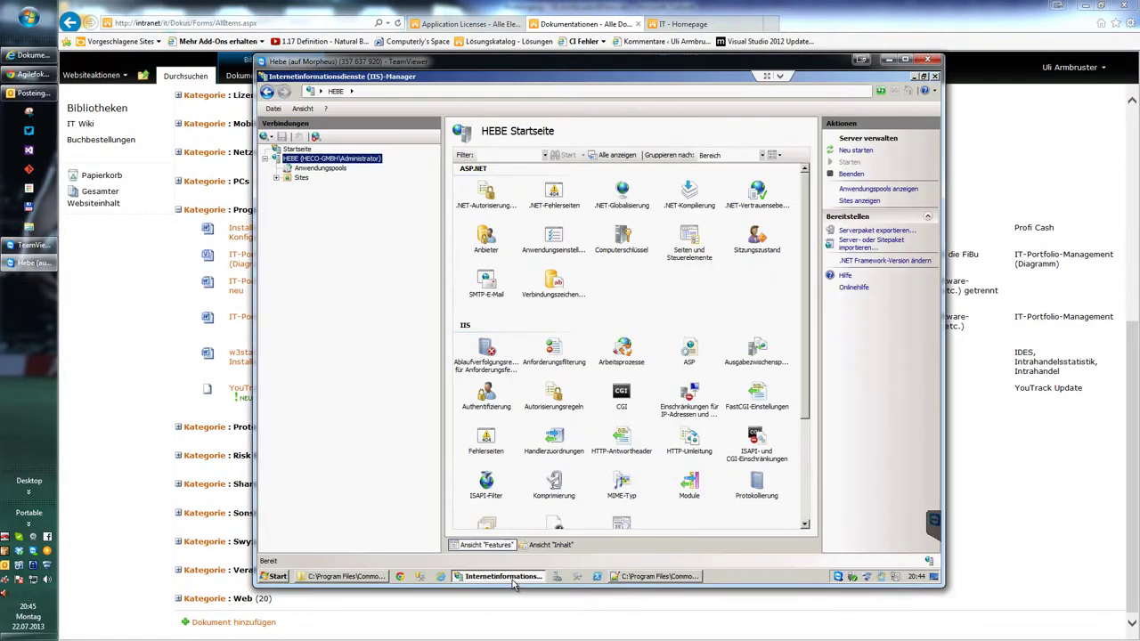
right_click(306, 162)
left_click(335, 230)
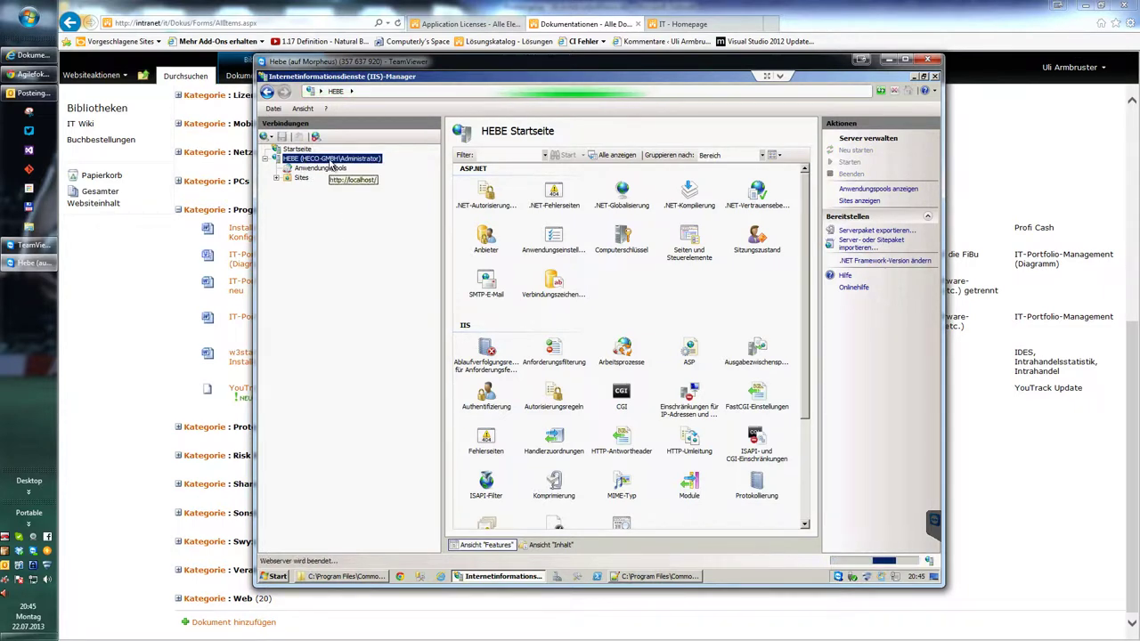
right_click(331, 163)
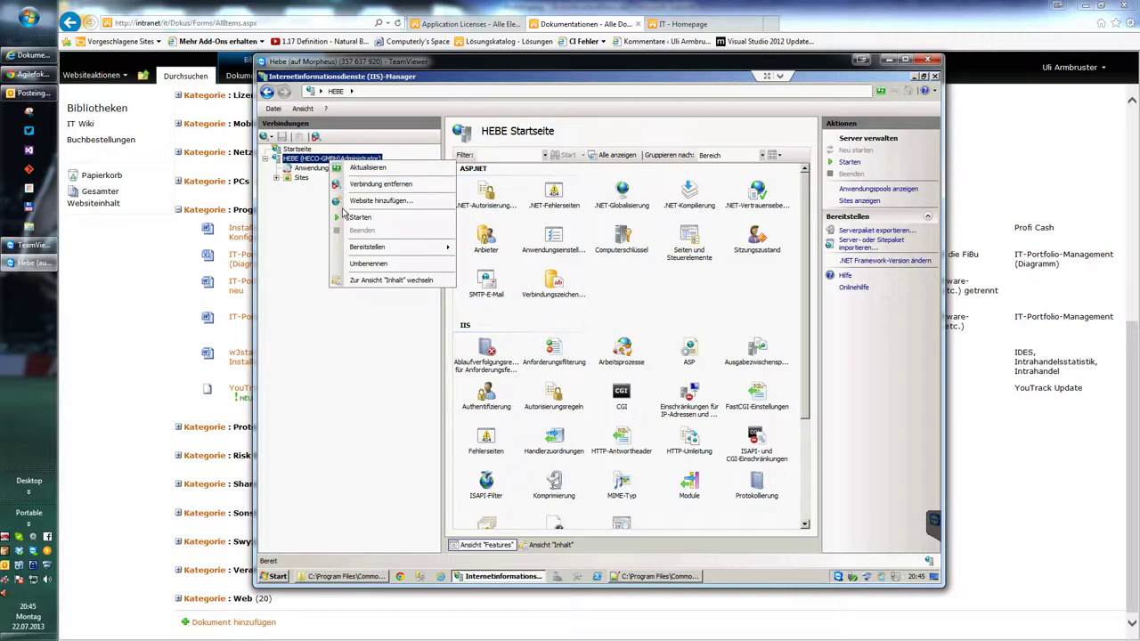
left_click(358, 218)
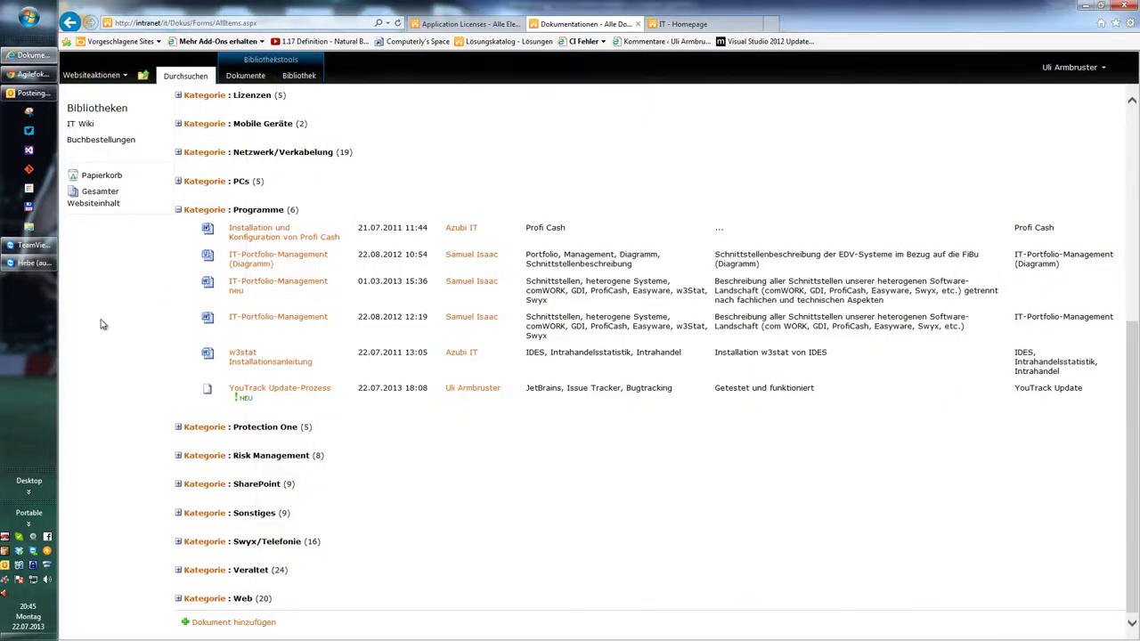
- Switch to Internet Explorer, reload the Dokumentationen library and open YouTrack Update-Prozess for editing in Mindjet MindManager
left_click(103, 324)
key("F5")
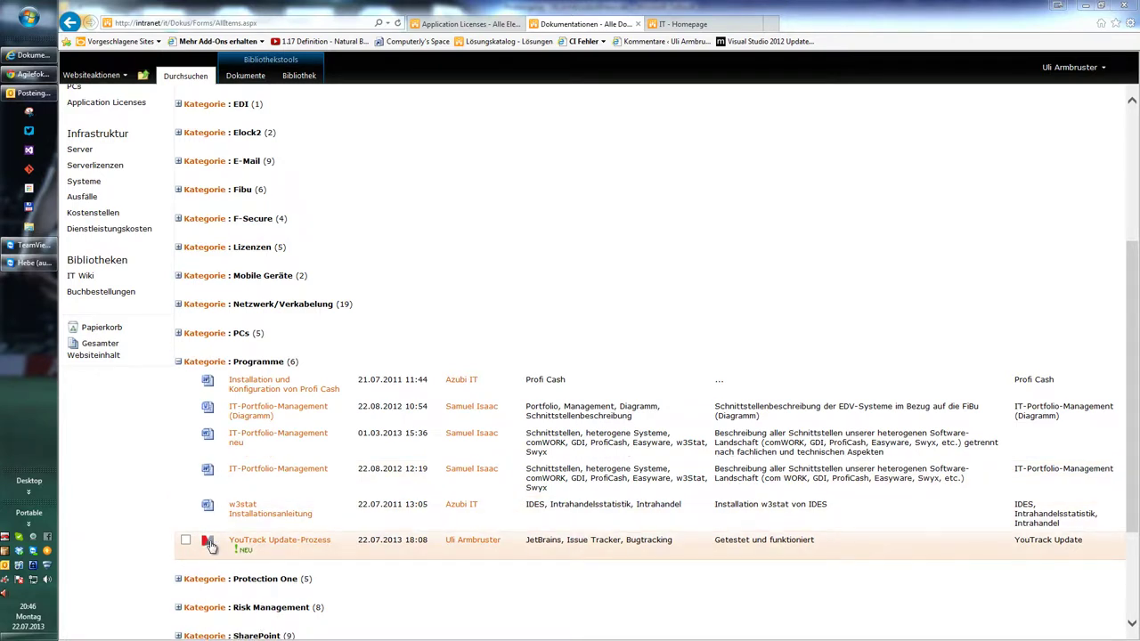
left_click(350, 545)
scroll(329, 498, "down", 1)
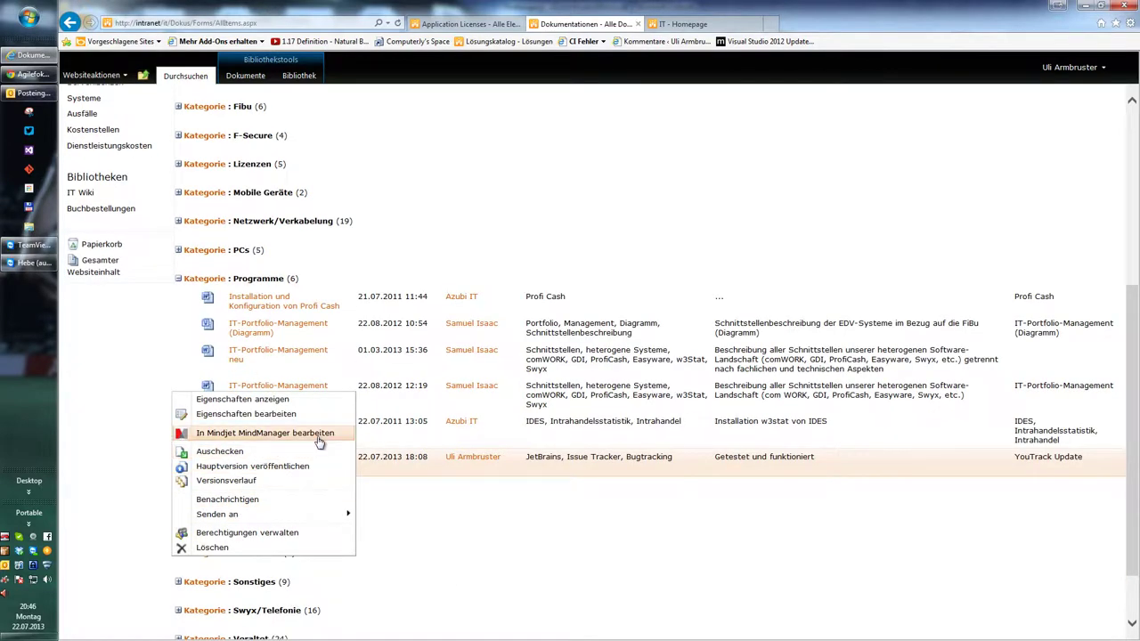
left_click(319, 434)
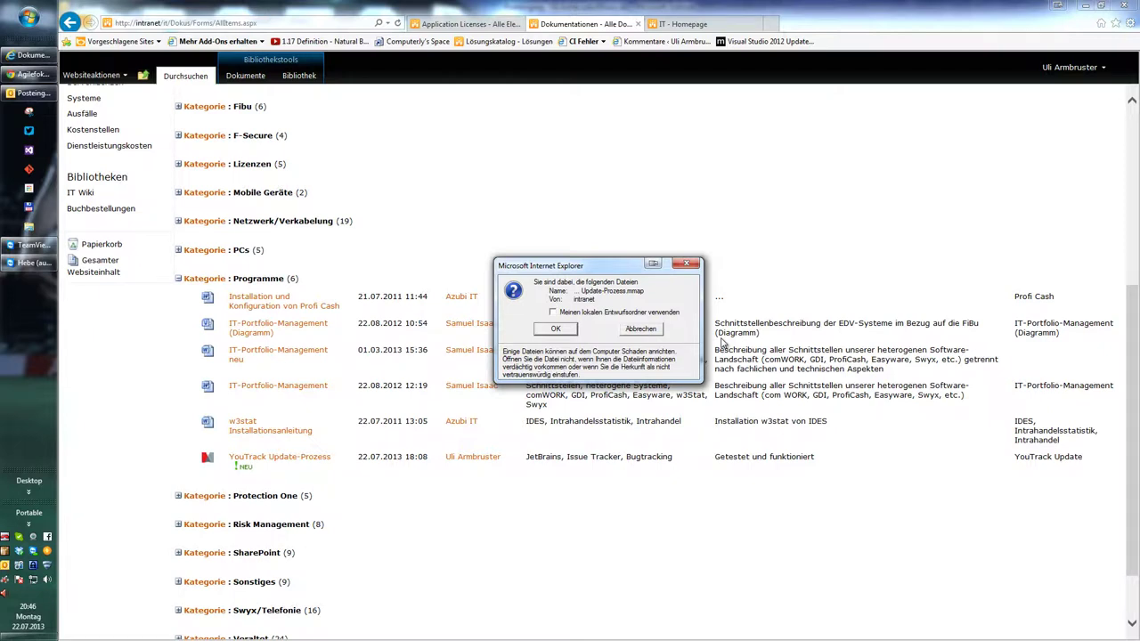
left_click(556, 330)
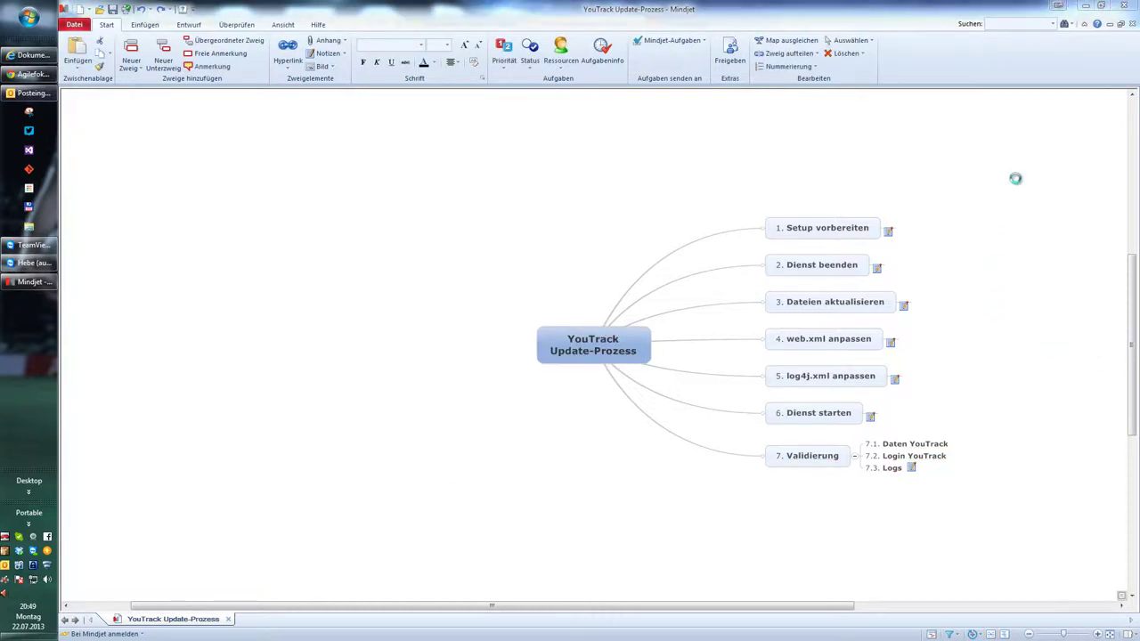
- Close the mind map and check in YouTrack Update-Prozess as minor version 0.2 with the comment "unbedeutende Änderung"
left_click(1127, 5)
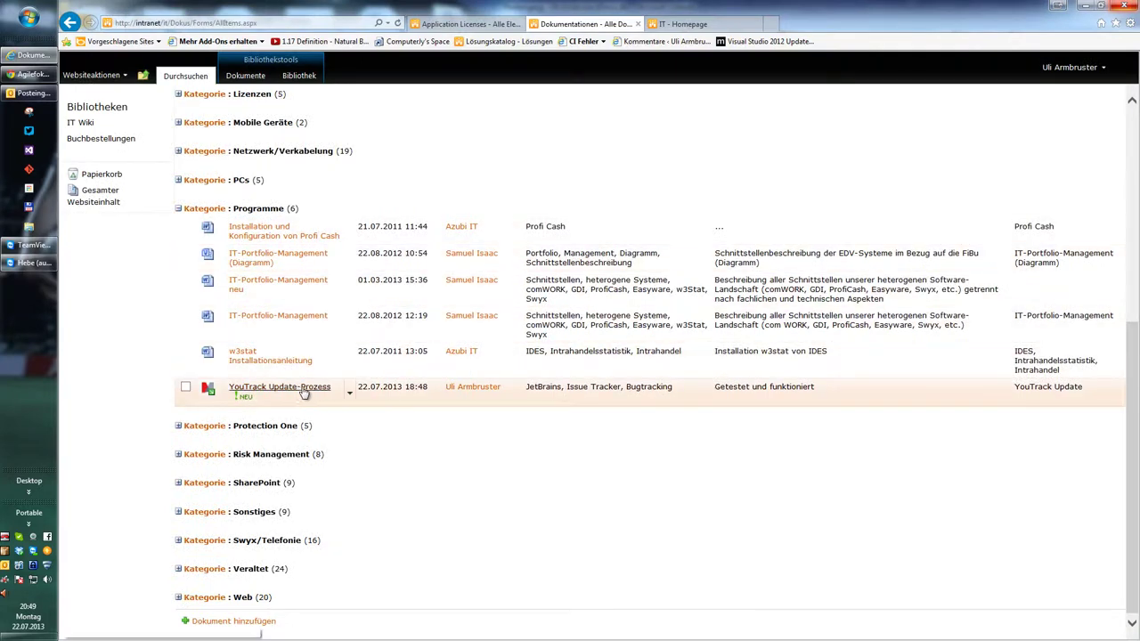
left_click(350, 394)
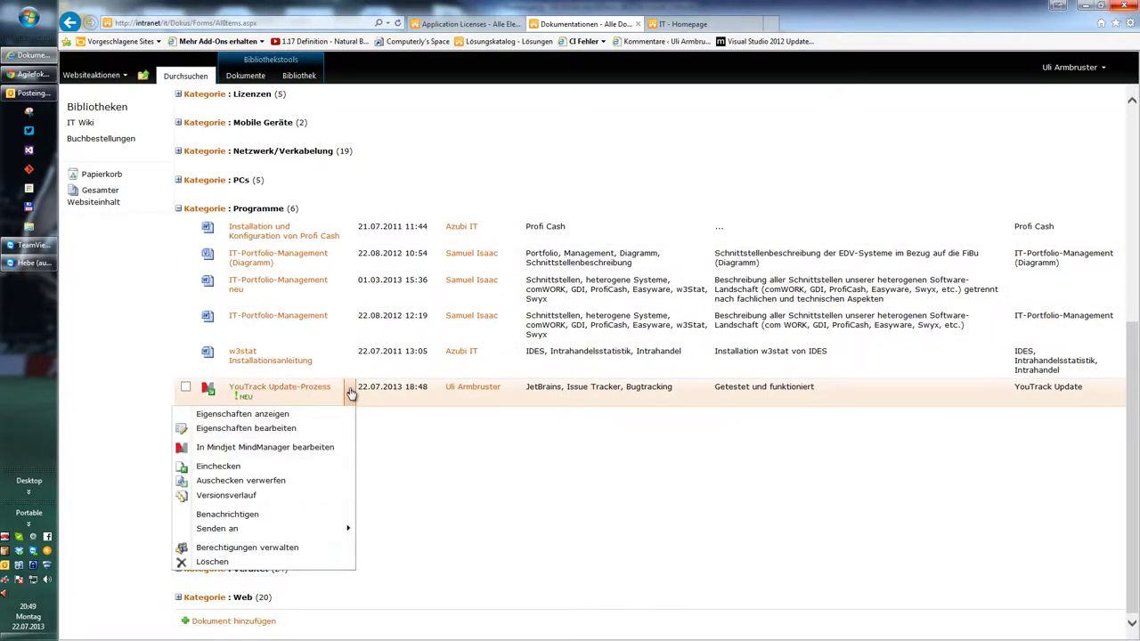
left_click(257, 470)
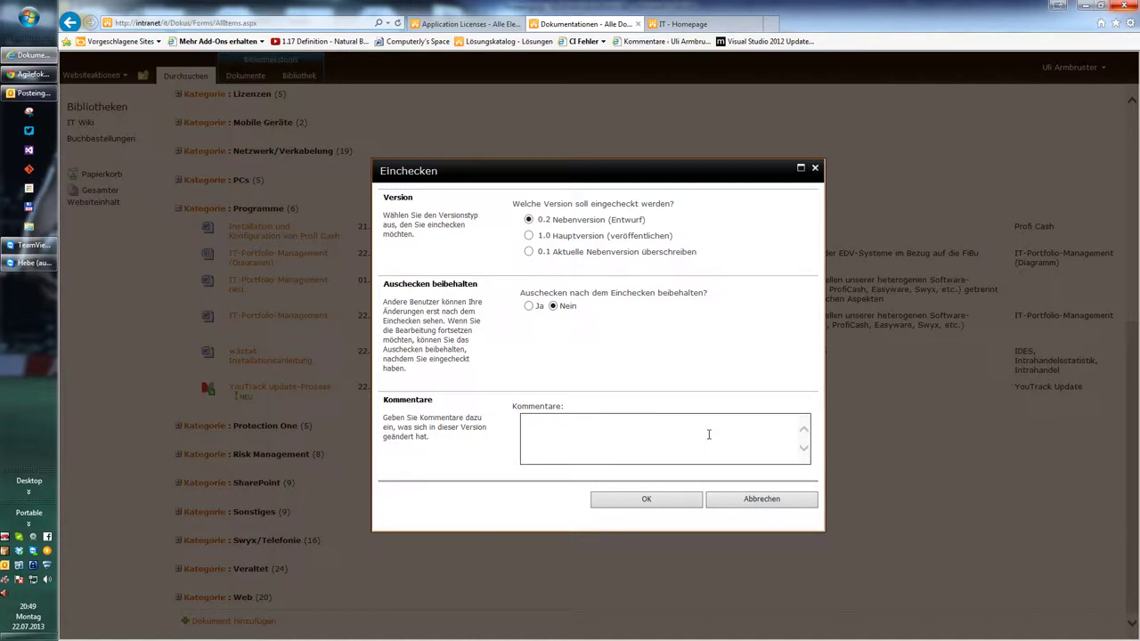
type("kleine Änderung")
key("Home")
key("ctrl+shift+Right")
key("BackSpace")
type("unbedeutende")
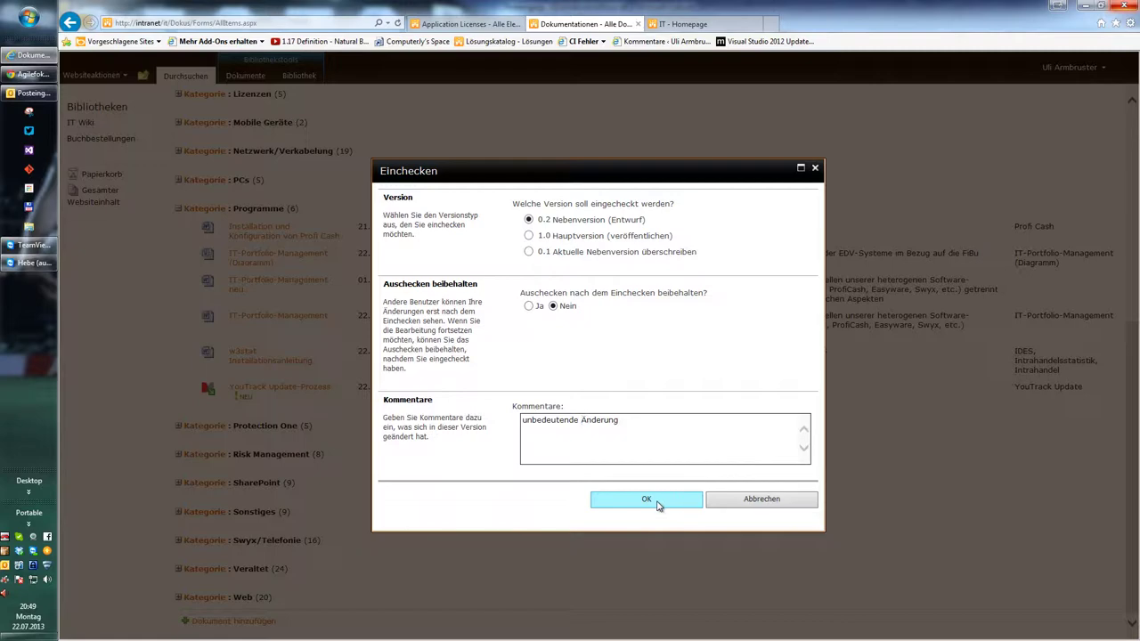
left_click(750, 497)
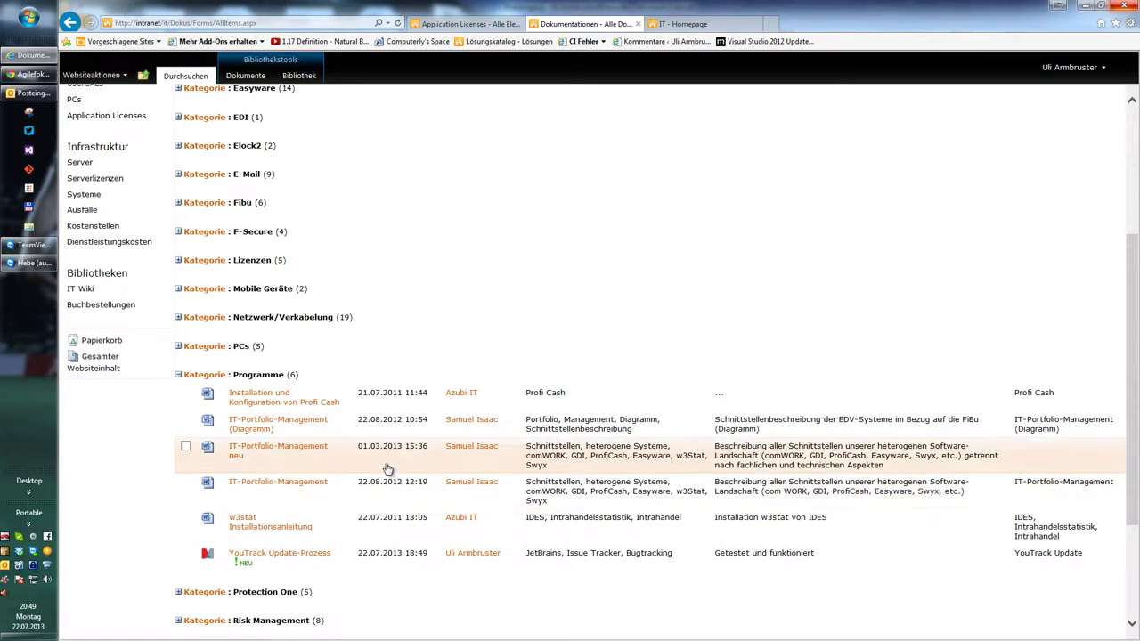
- Reload the Dokumentationen library and open YouTrack Update-Prozess with the Schreibgeschützt option
key("F5")
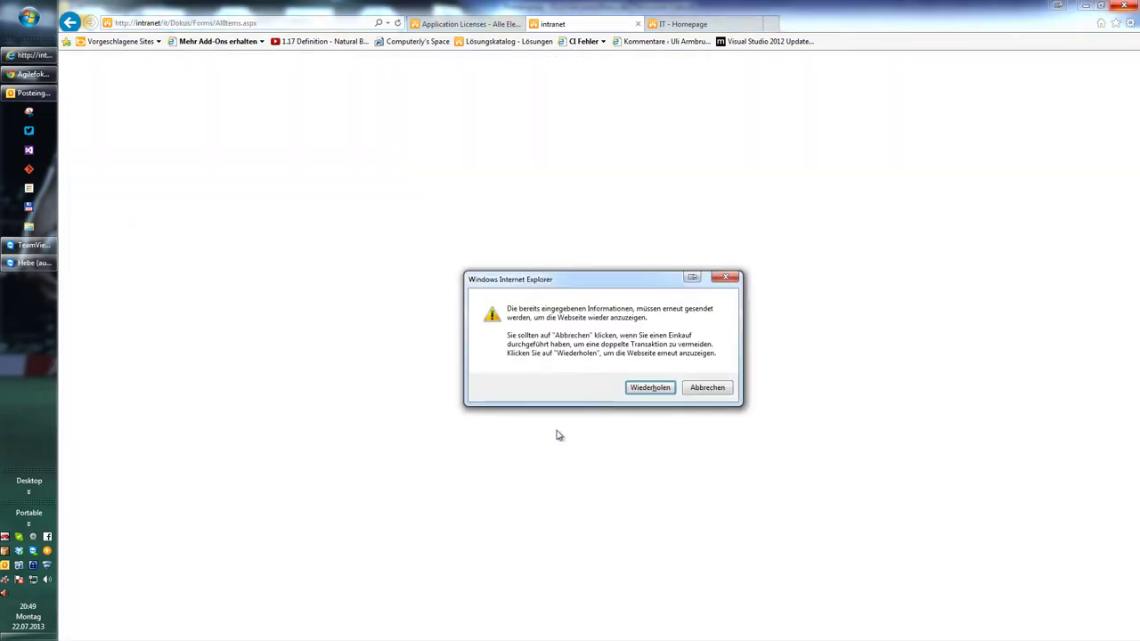
left_click(649, 388)
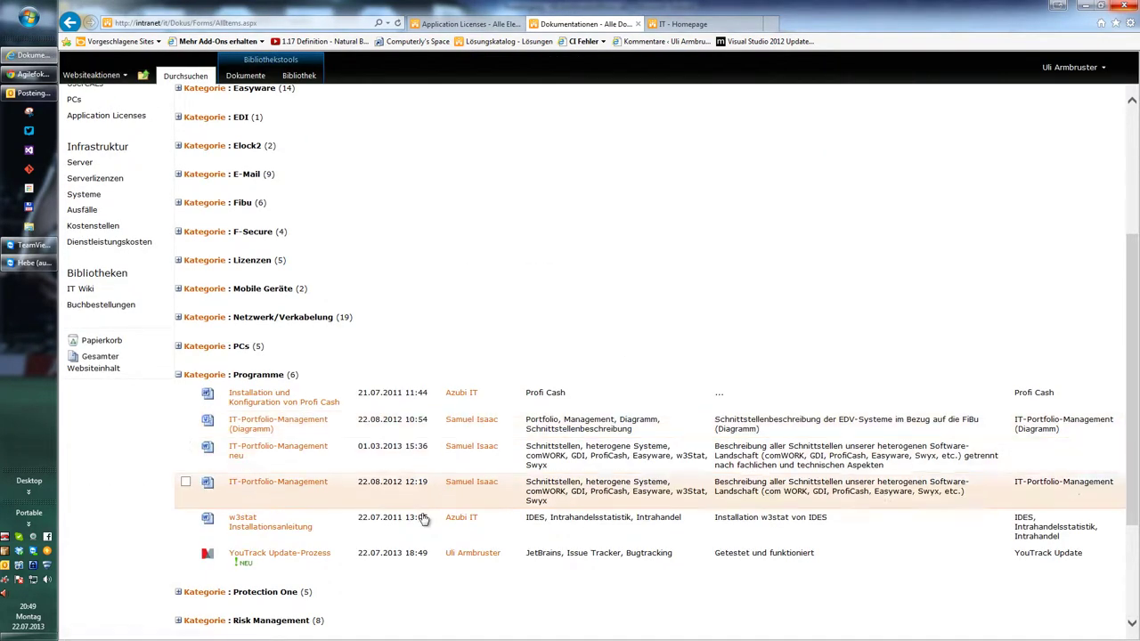
left_click(301, 554)
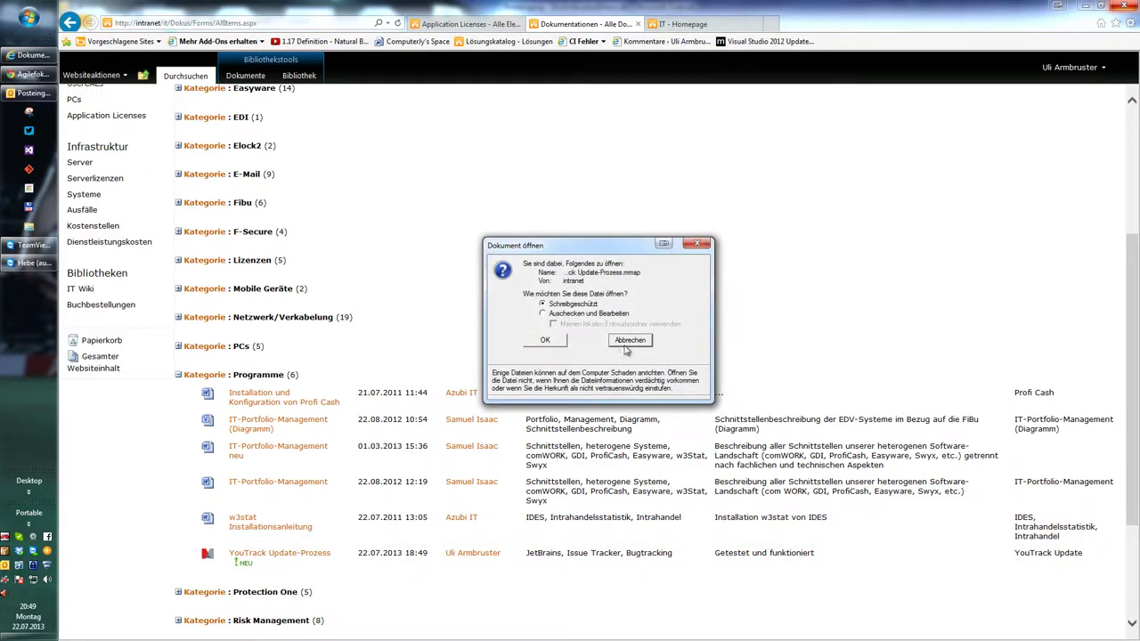
left_click(562, 342)
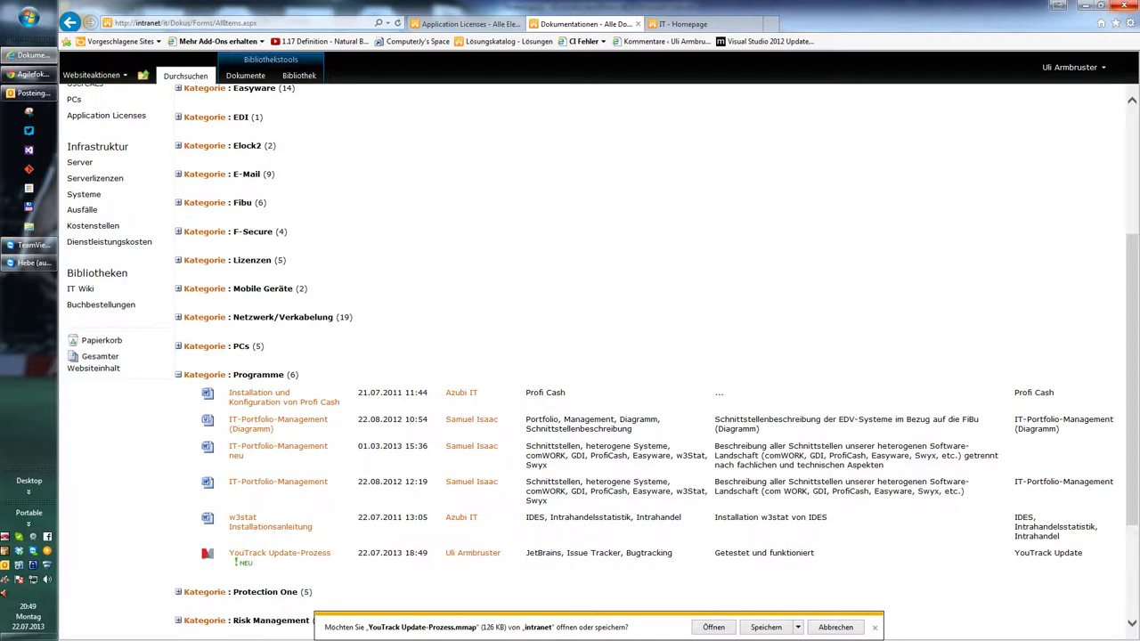
left_click(714, 627)
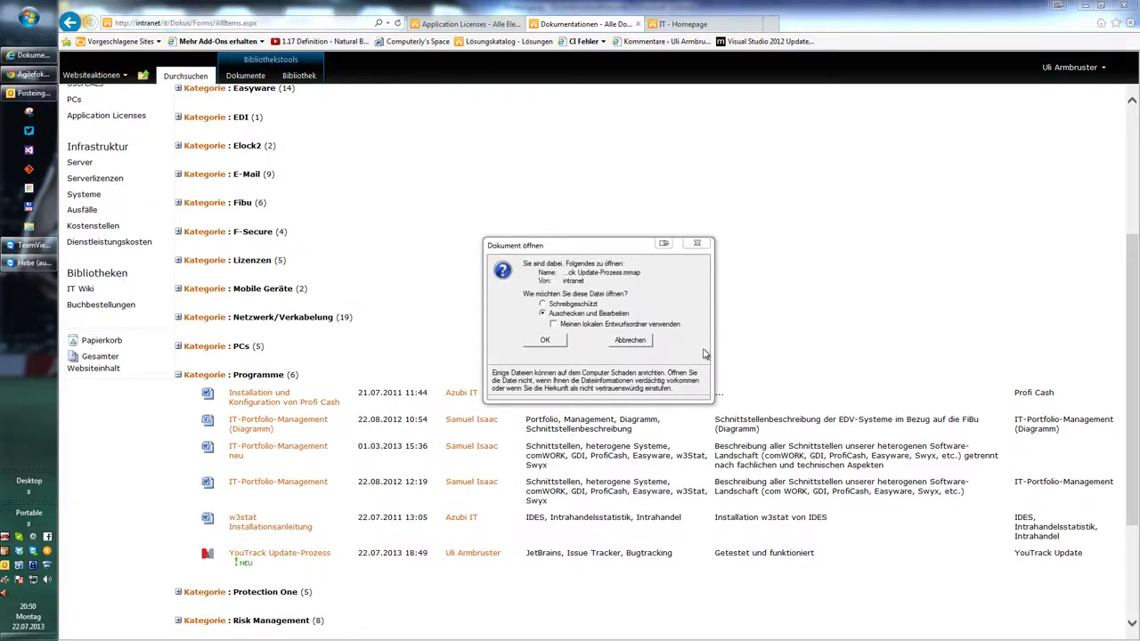
- Finish opening YouTrack Update-Prozess in Mindjet, close the map again and reload the Dokumentationen library
left_click(543, 342)
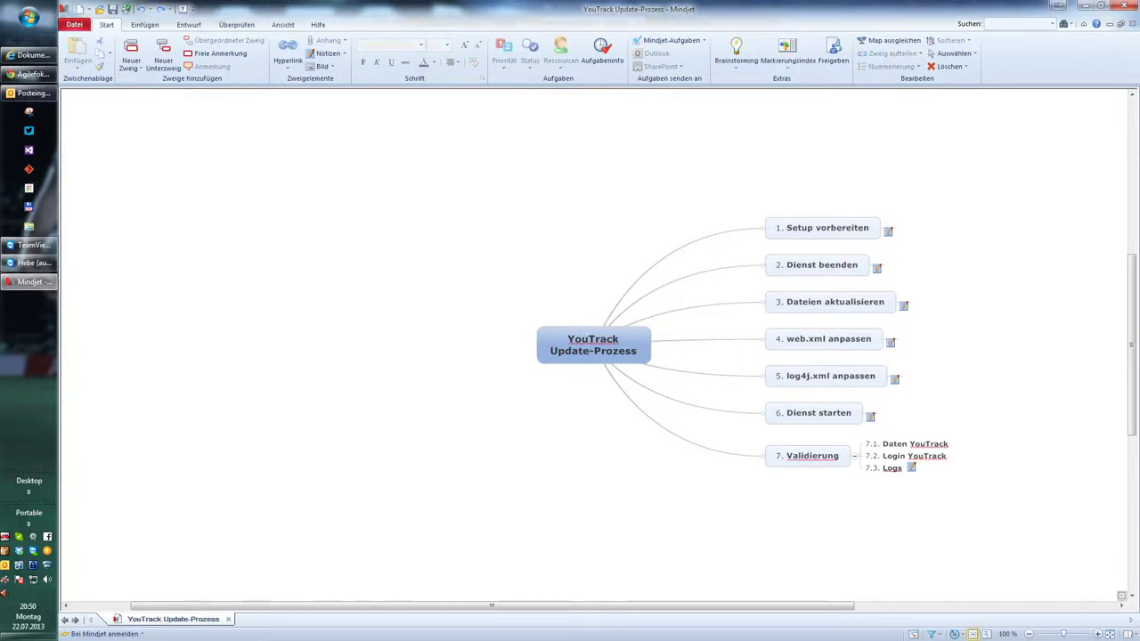
key("alt+F4")
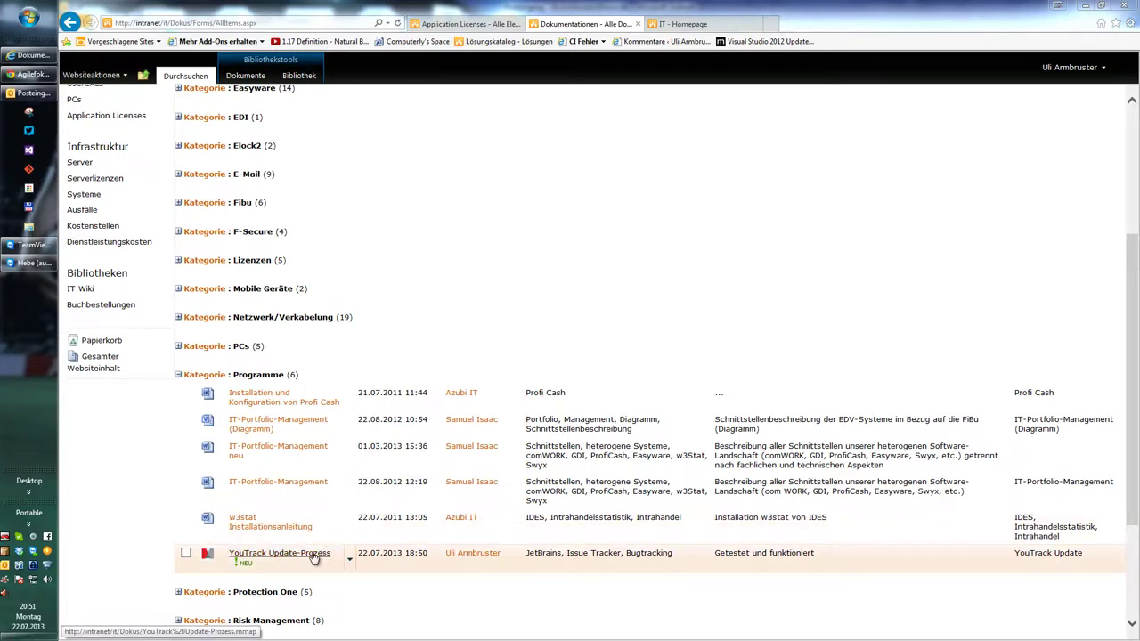
key("F5")
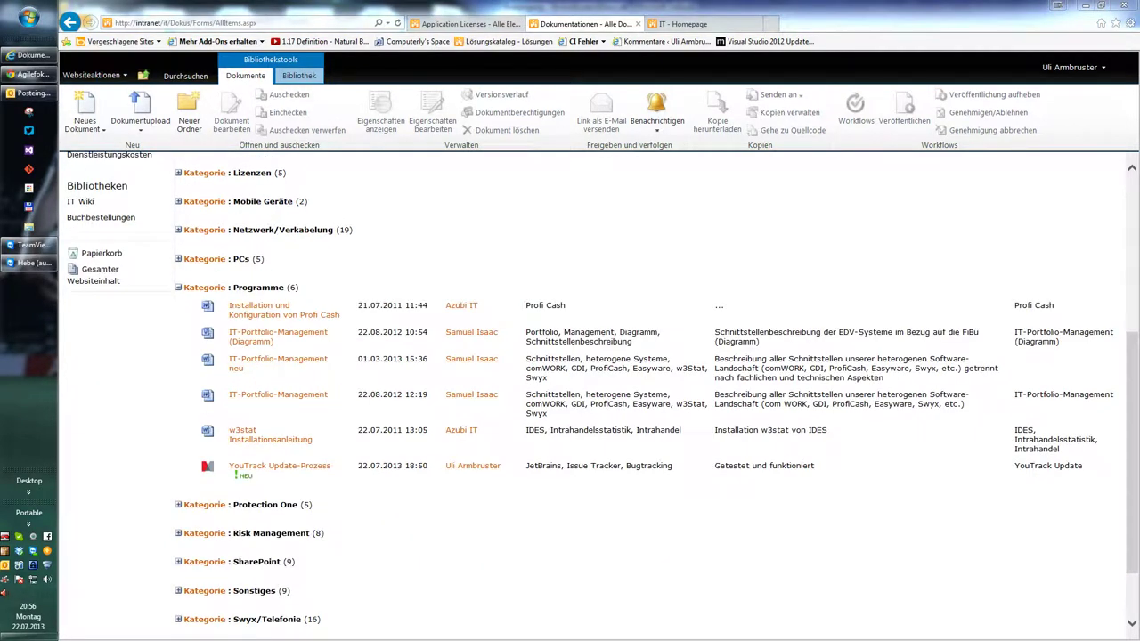
- Switch to the Hebe TeamViewer session and open the general settings of the Intranet web application in the SharePoint Zentraladministration
left_click(39, 264)
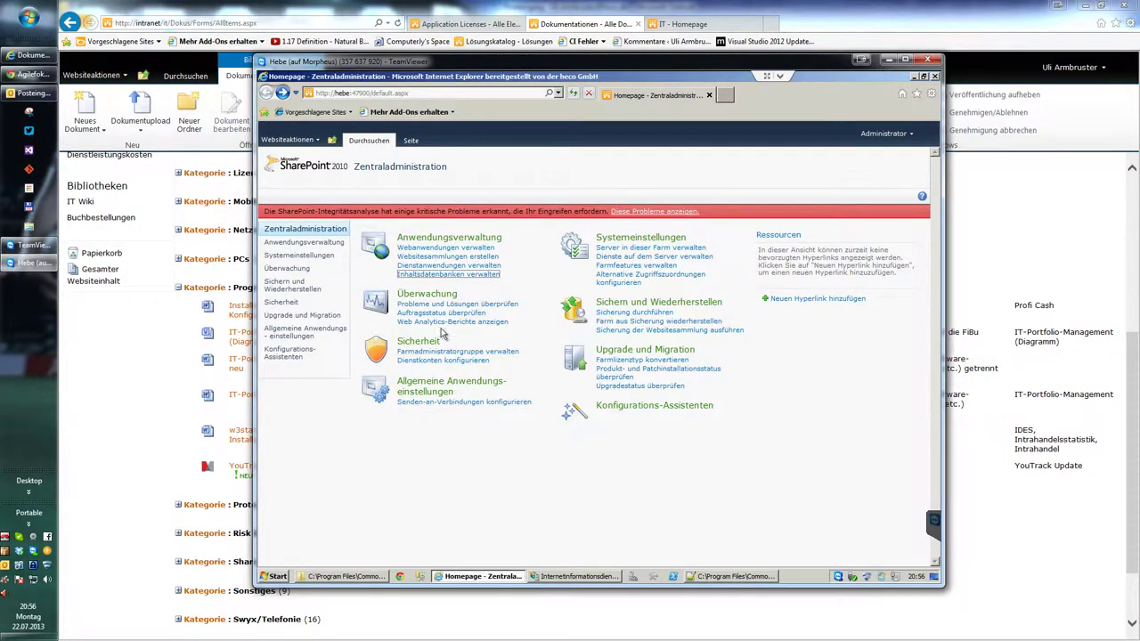
left_click(466, 253)
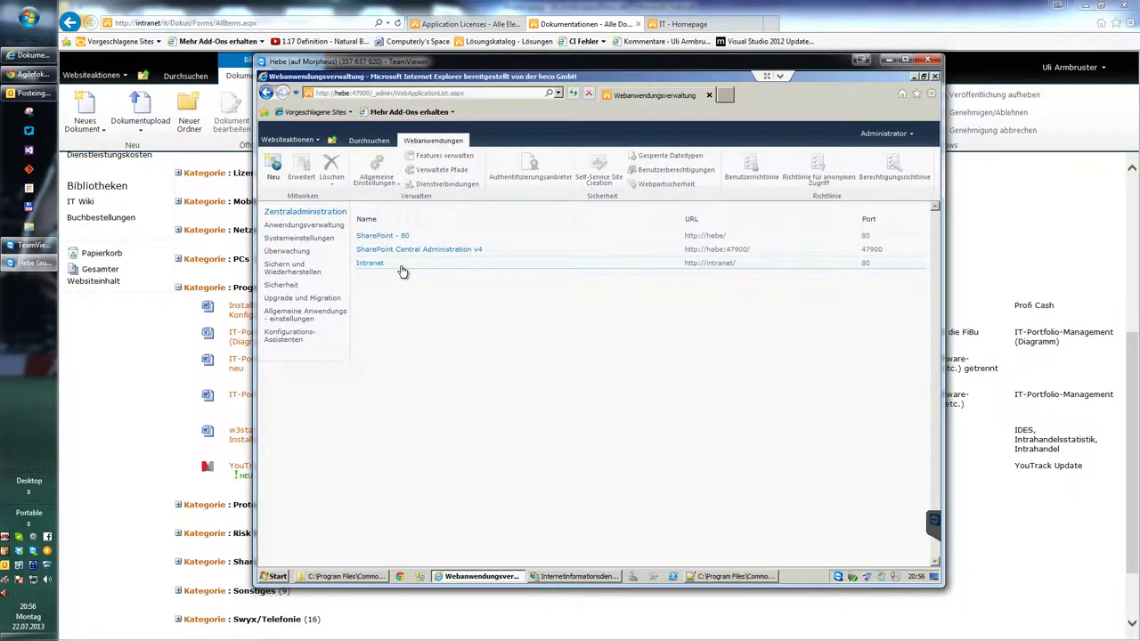
left_click(376, 265)
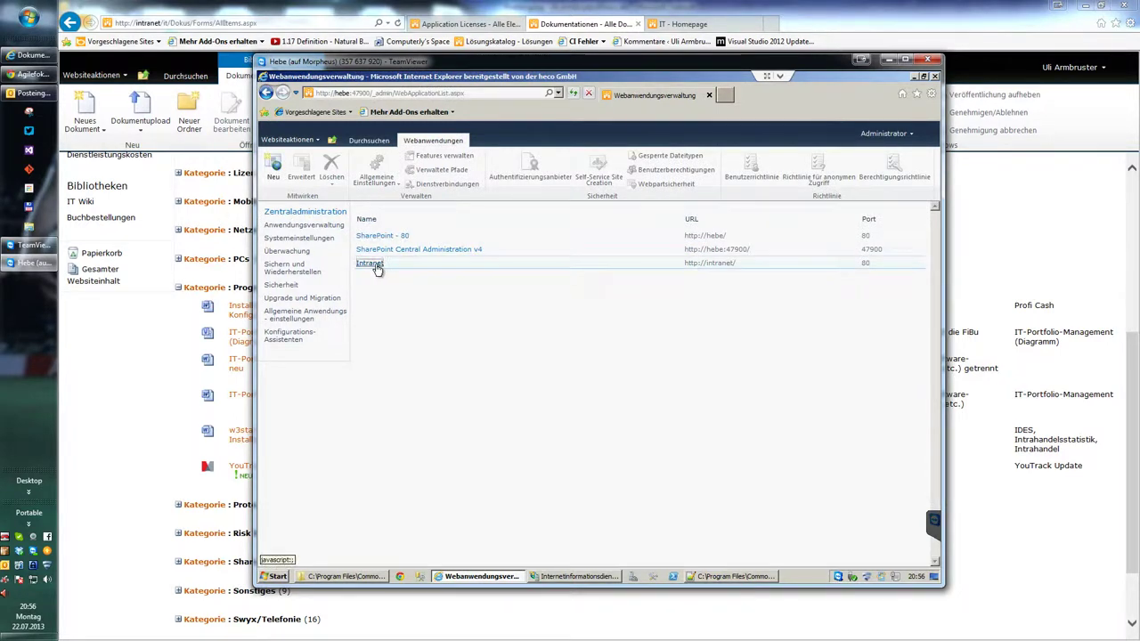
left_click(392, 181)
left_click(393, 196)
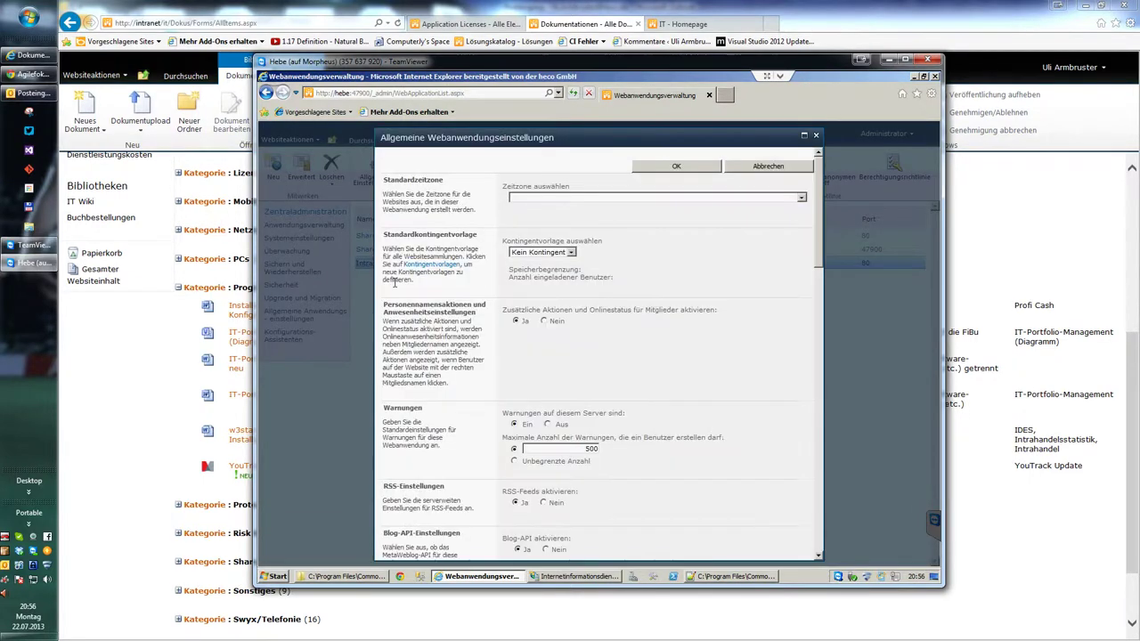
- Look through the general web application settings and examine the Dateiverarbeitung durch den Browser section with its Berechtigt and Streng options
scroll(405, 360, "down", 2)
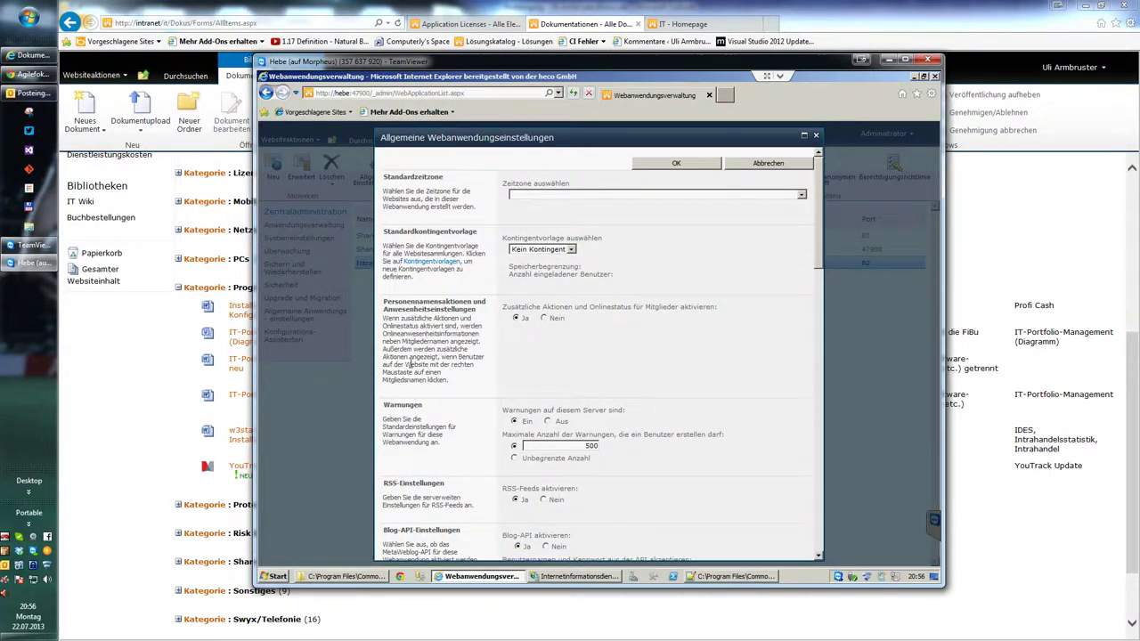
scroll(413, 364, "down", 12)
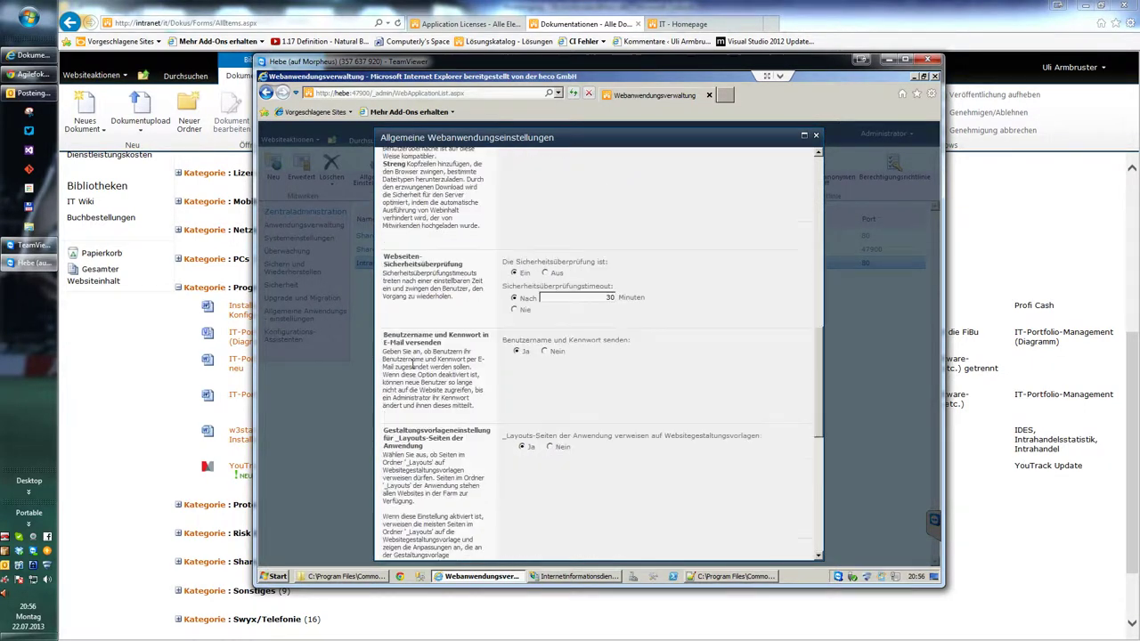
scroll(413, 364, "down", 3)
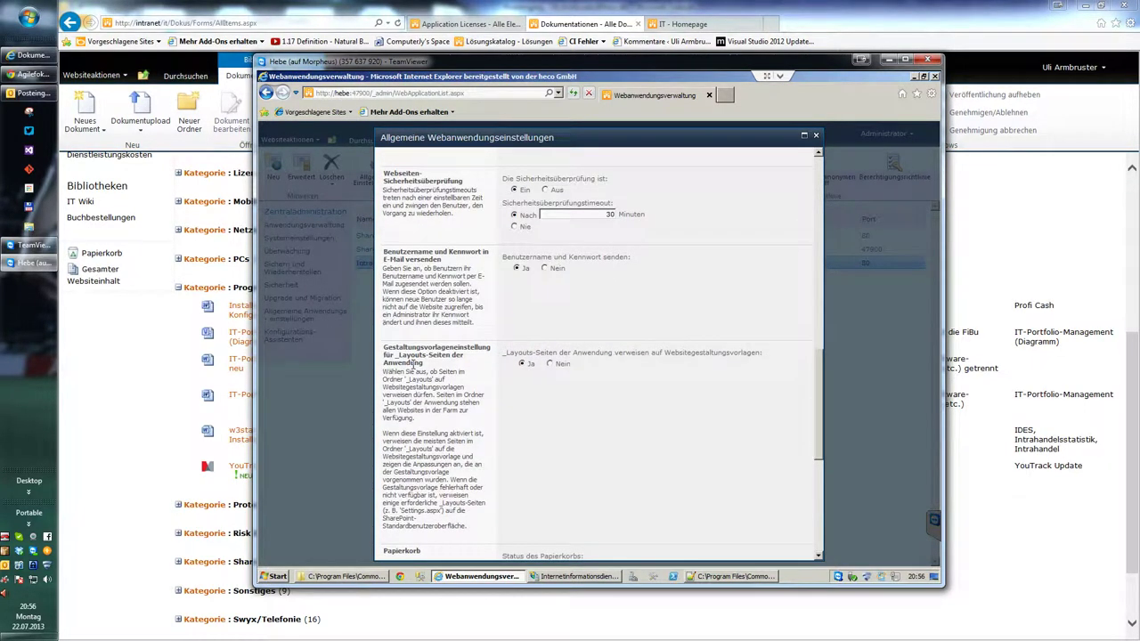
scroll(412, 363, "down", 4)
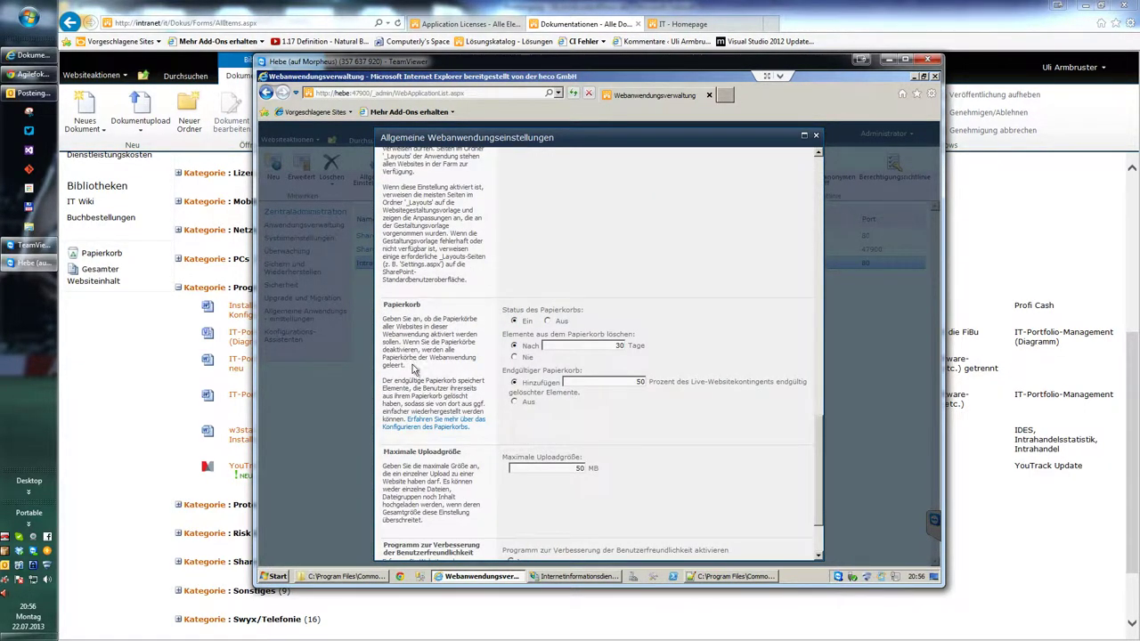
scroll(413, 365, "down", 2)
scroll(412, 368, "up", 5)
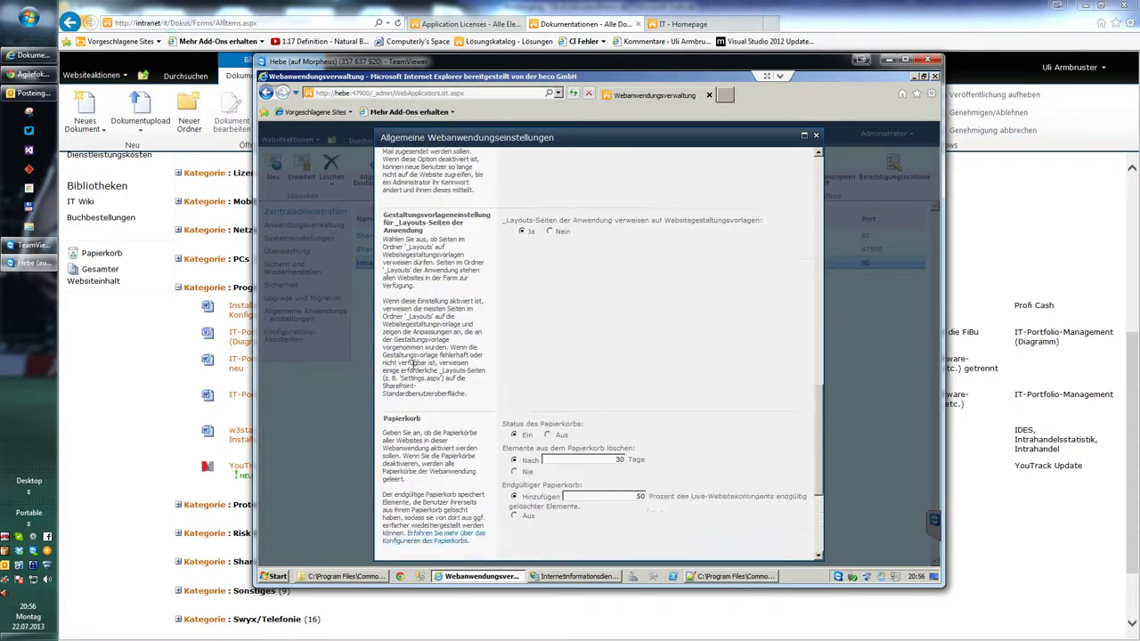
scroll(413, 365, "up", 4)
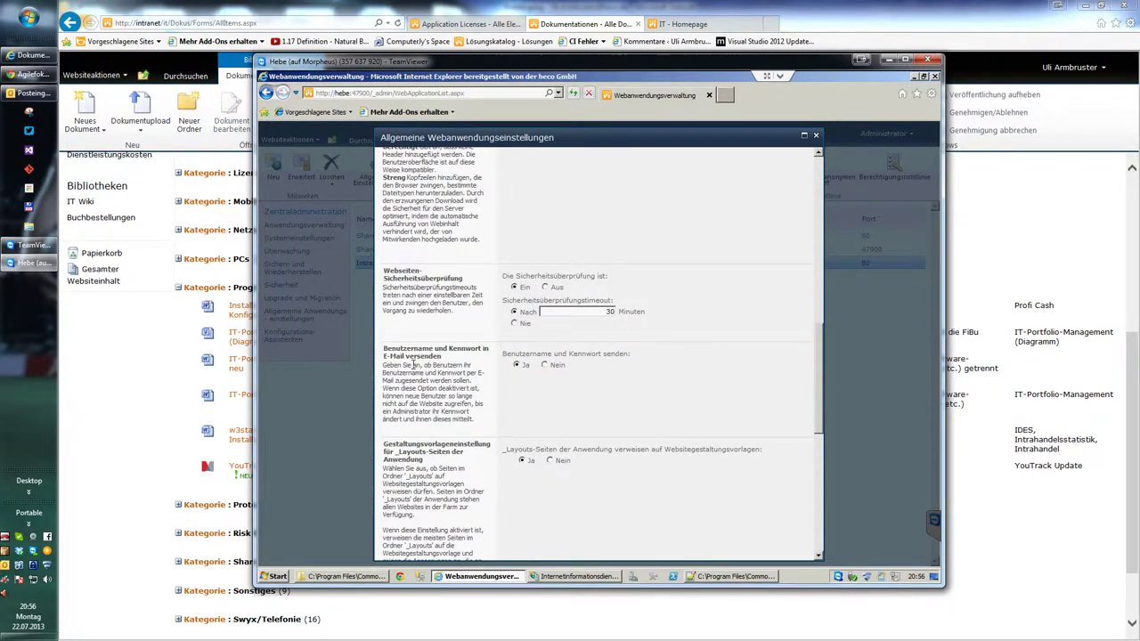
scroll(412, 365, "up", 4)
scroll(439, 318, "up", 4)
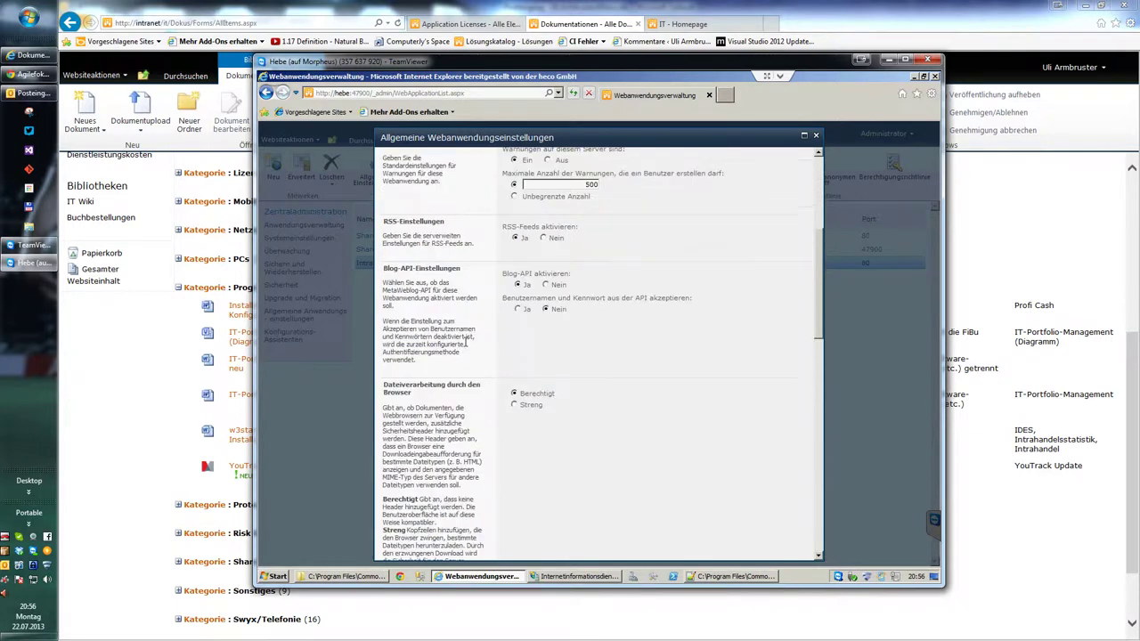
scroll(465, 355, "down", 1)
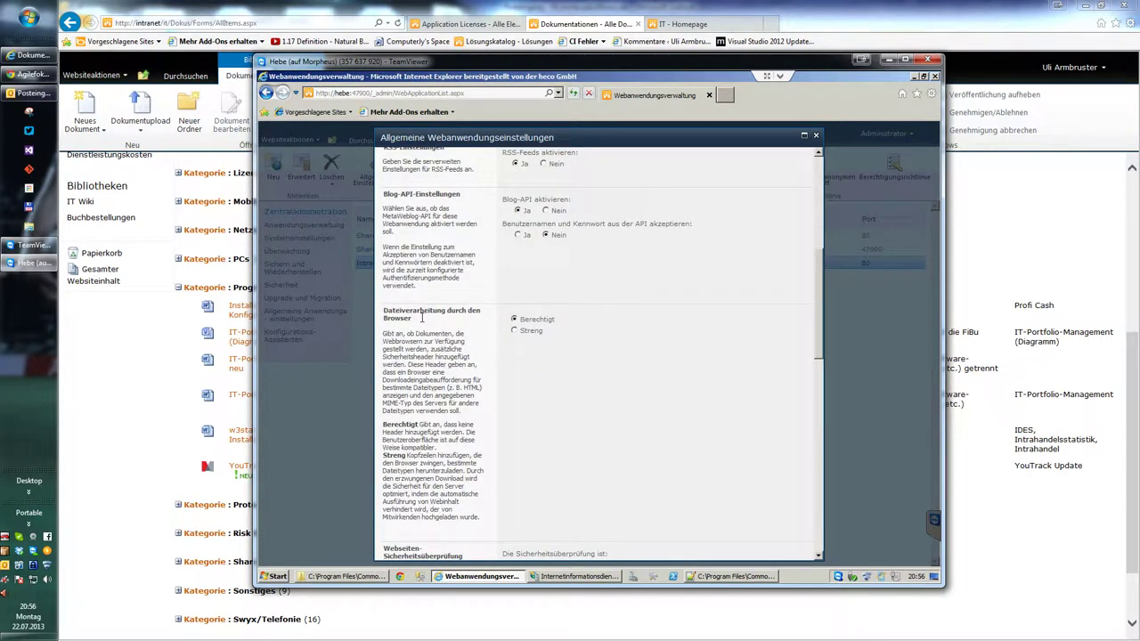
scroll(426, 321, "down", 1)
left_click_drag(426, 314, 400, 282)
left_click(388, 270)
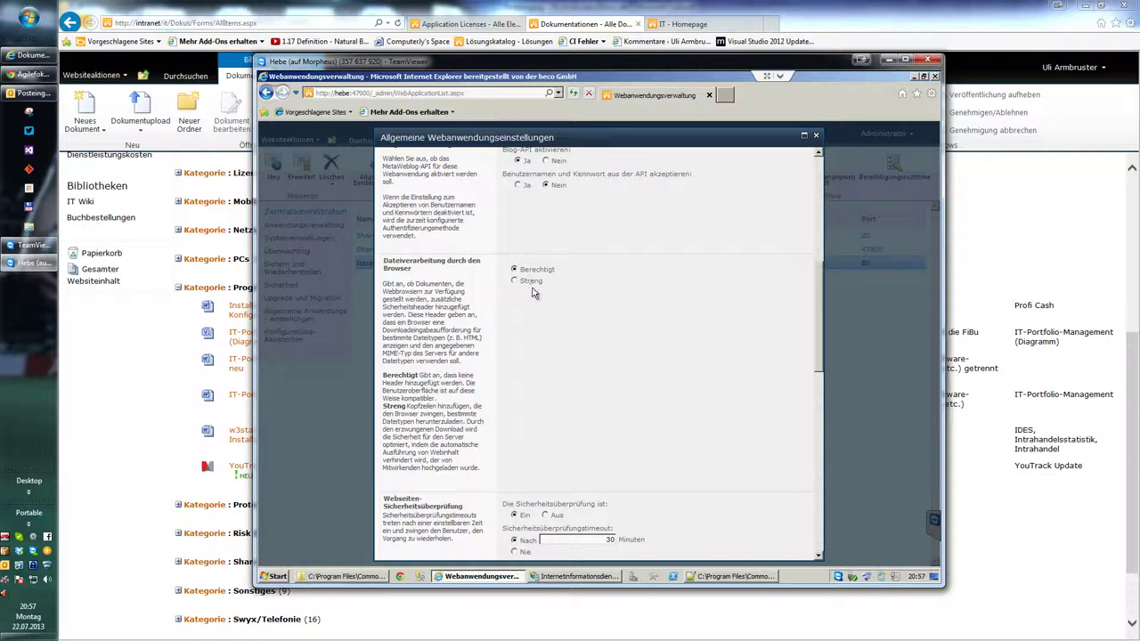
- Start Windows PowerShell on the server, reposition its window and try to paste the copied command
left_click(674, 577)
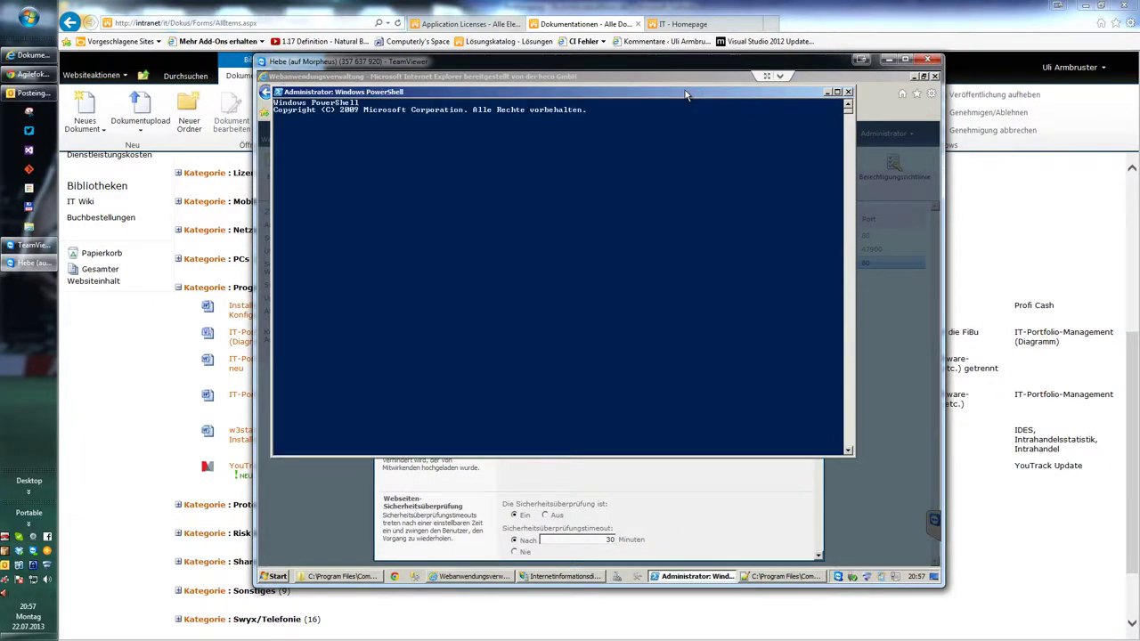
left_click_drag(689, 93, 722, 159)
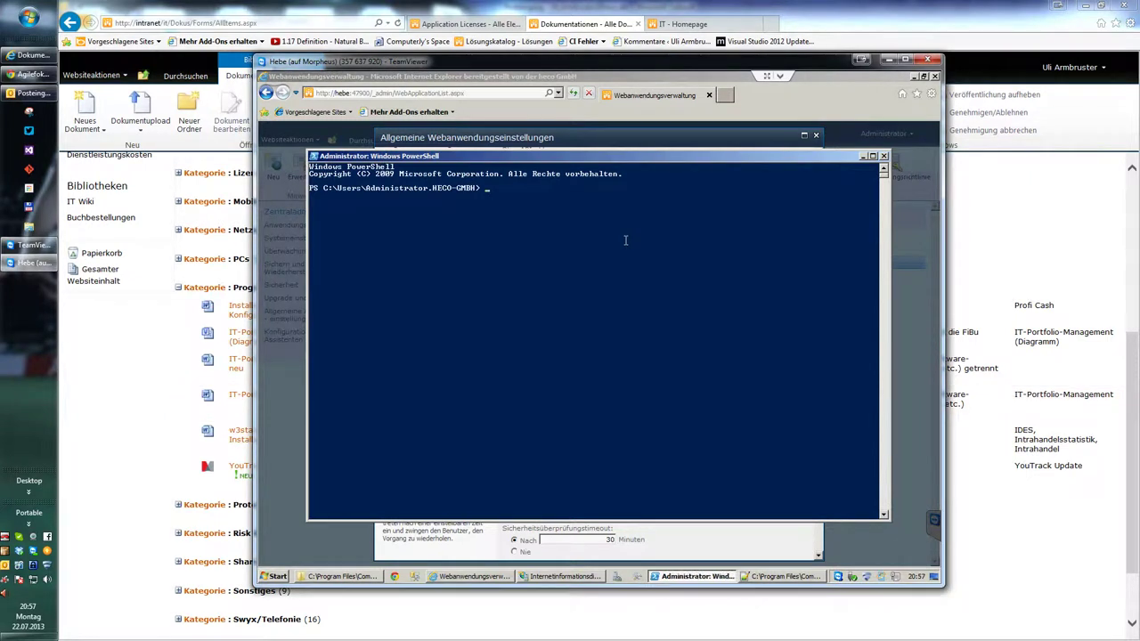
right_click(597, 155)
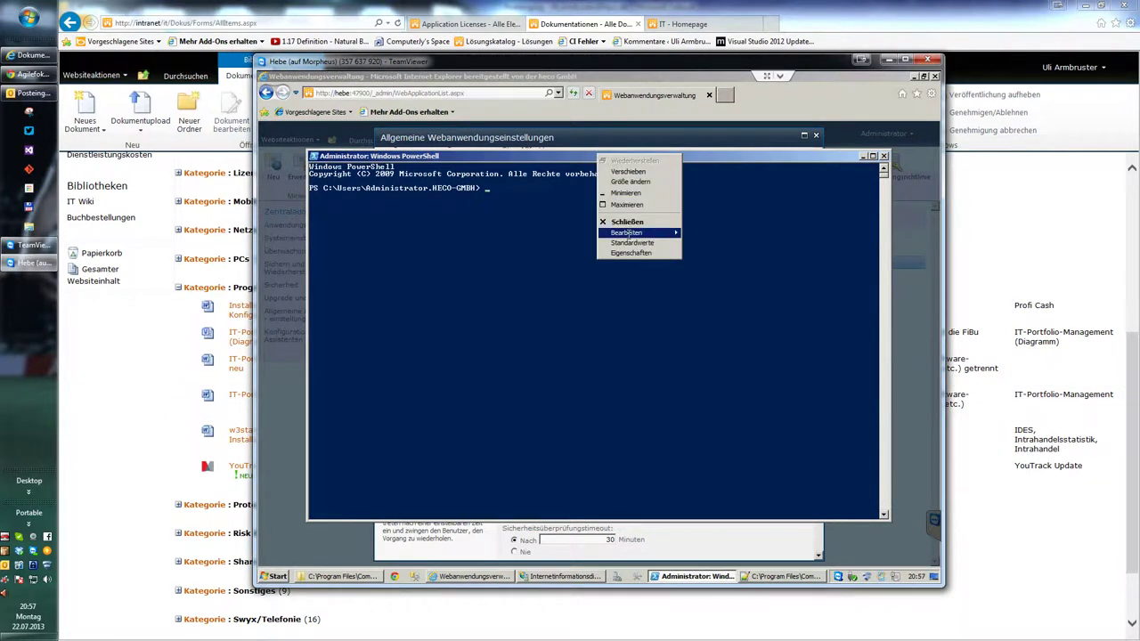
mouse_move(626, 233)
left_click(700, 250)
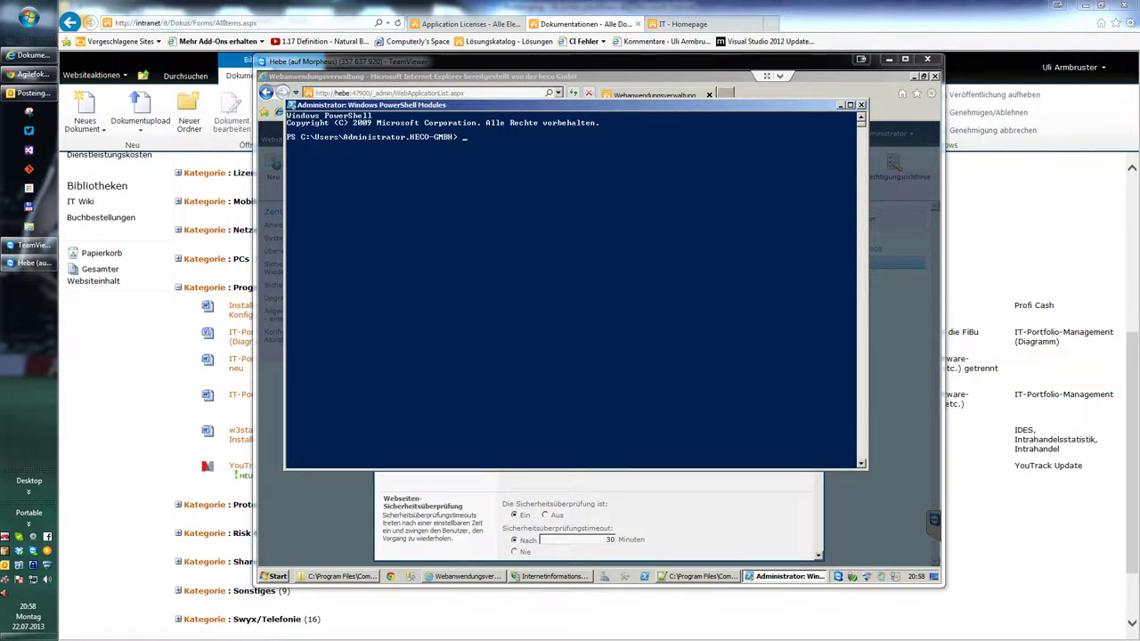
type("$web=Get-SPWebApplication -Identity http://intranet")
key("Return")
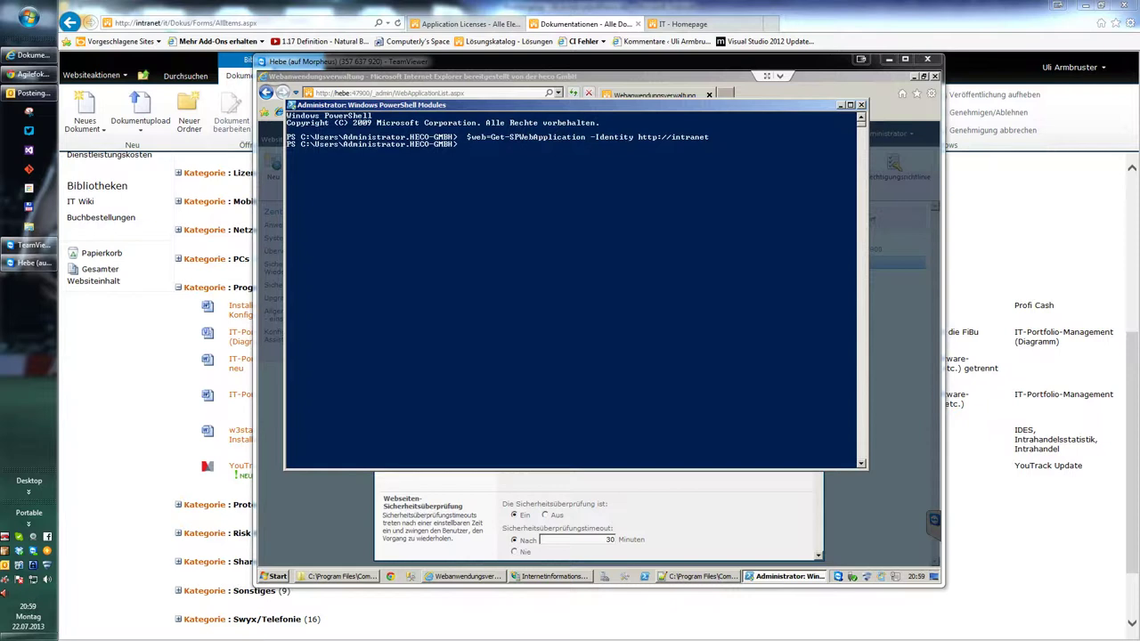
left_click(536, 192)
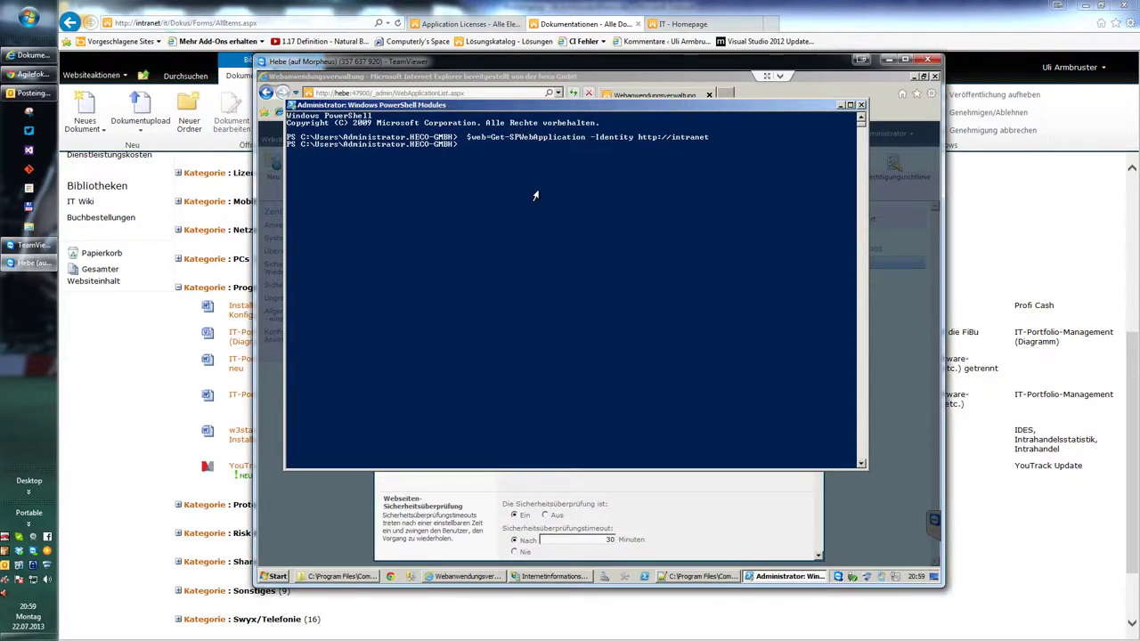
right_click(554, 109)
mouse_move(599, 183)
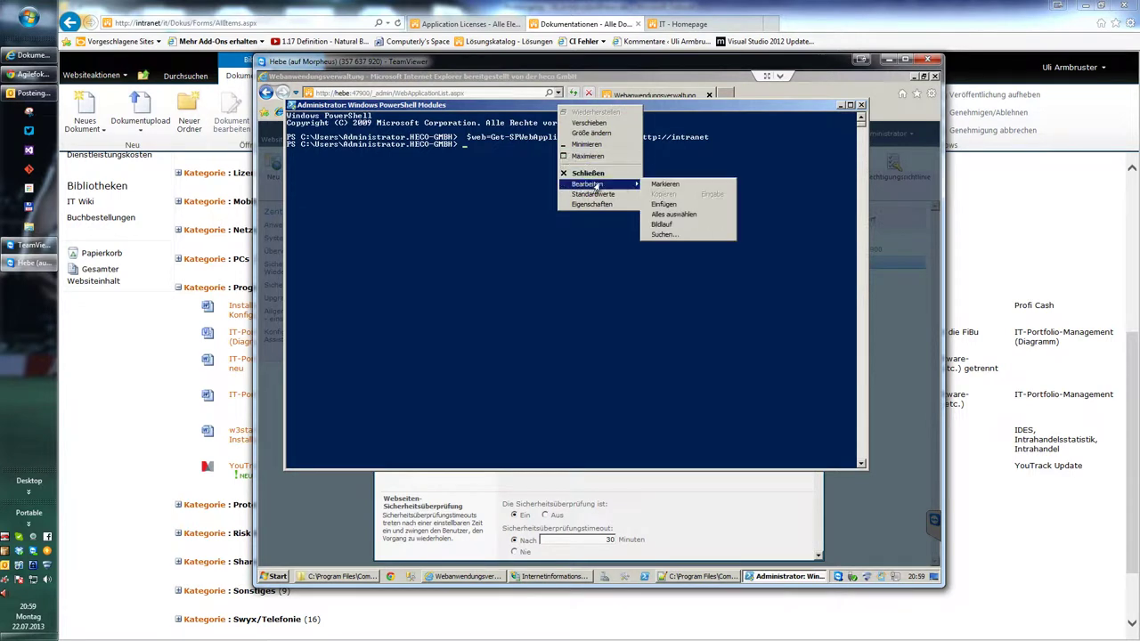
left_click(661, 208)
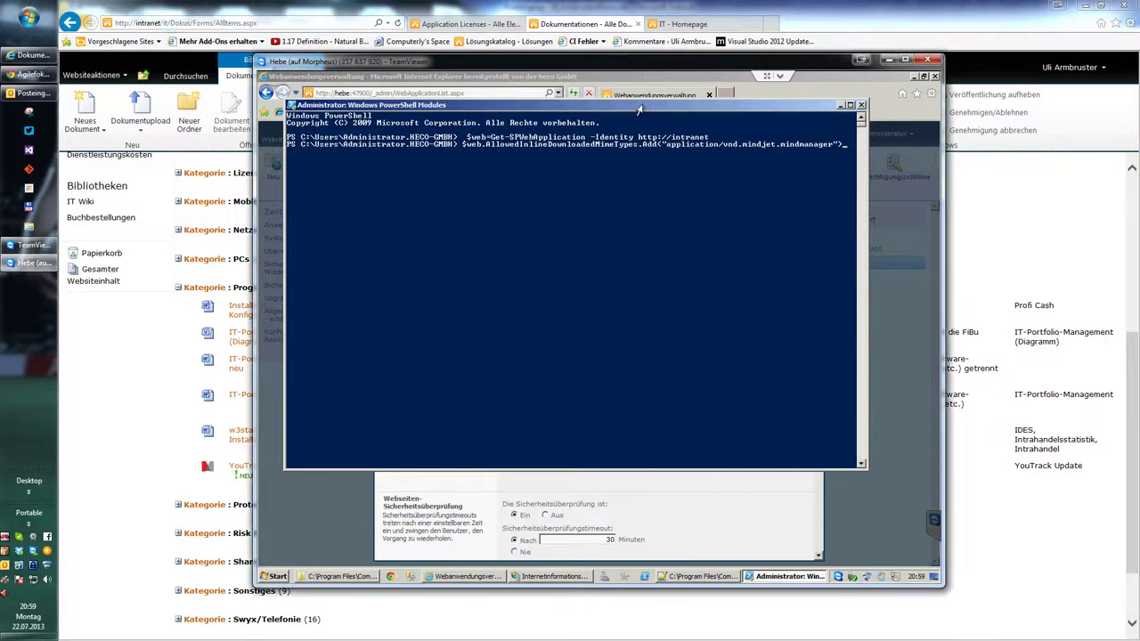
key("Return")
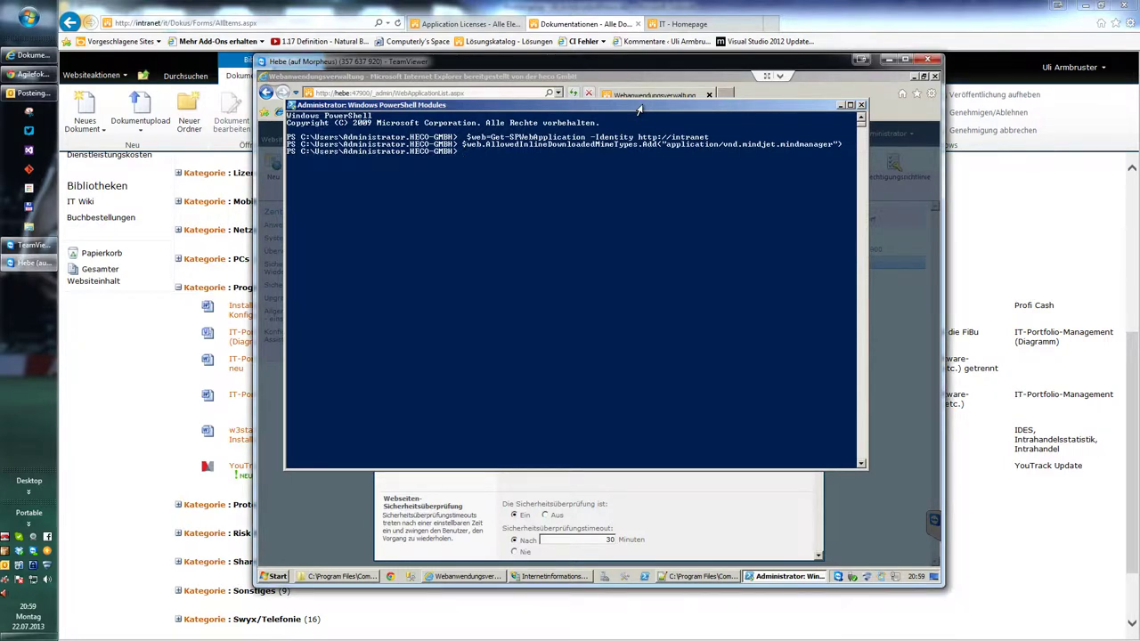
- Save the web application change with $web.Update() and minimize the PowerShell window
type("$web.Update()")
key("Return")
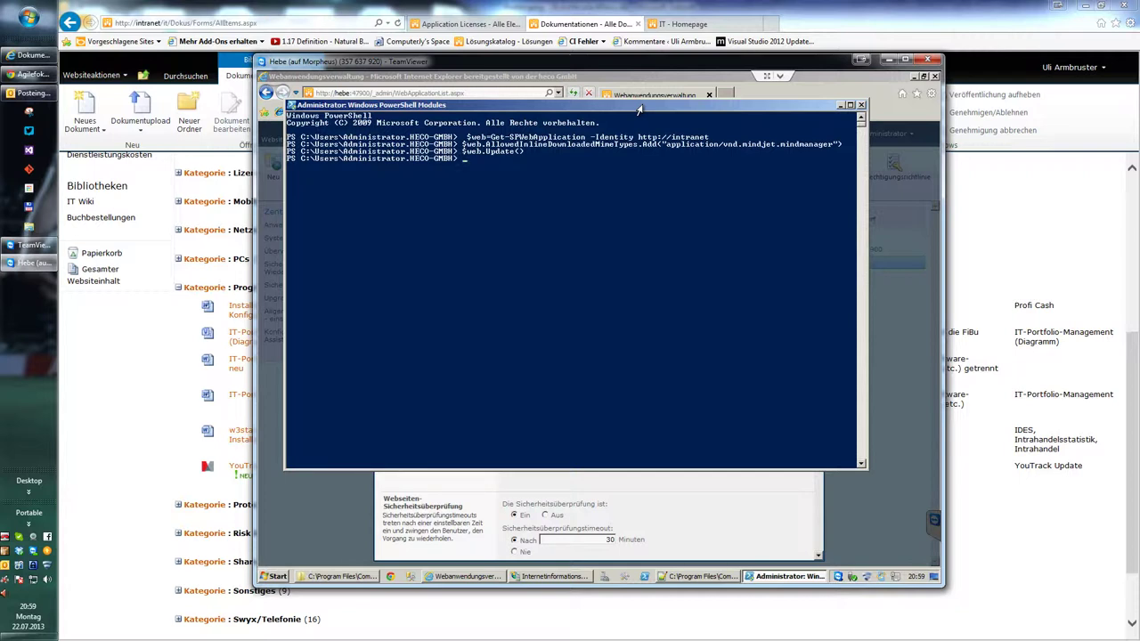
left_click(840, 106)
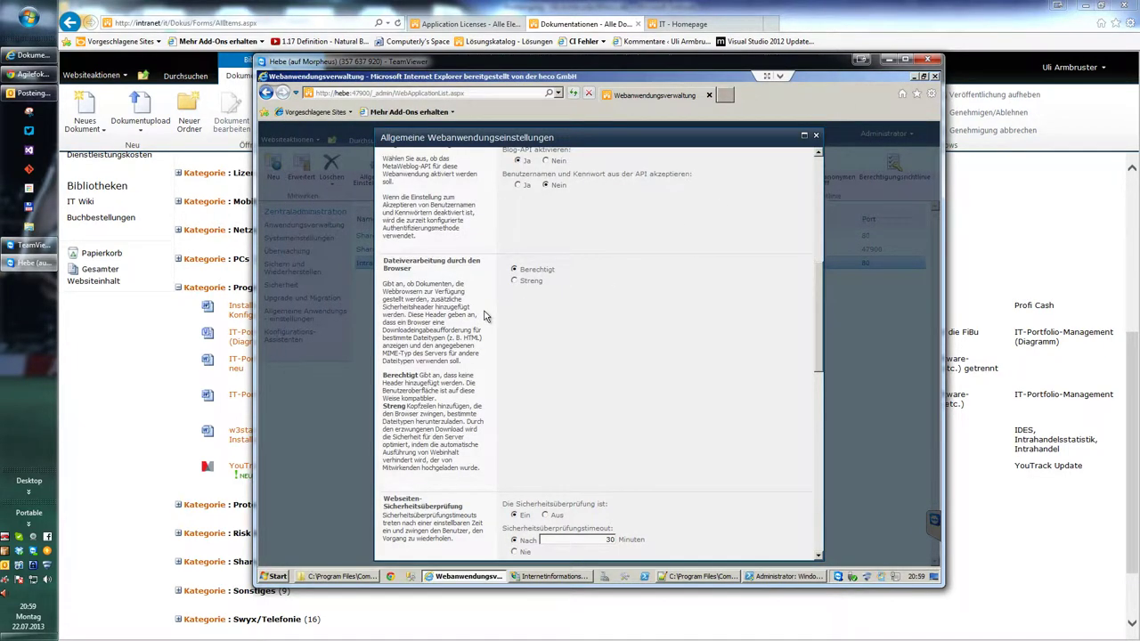
- Check the rest of the Intranet web application's general settings and close them without saving
scroll(651, 343, "down", 2)
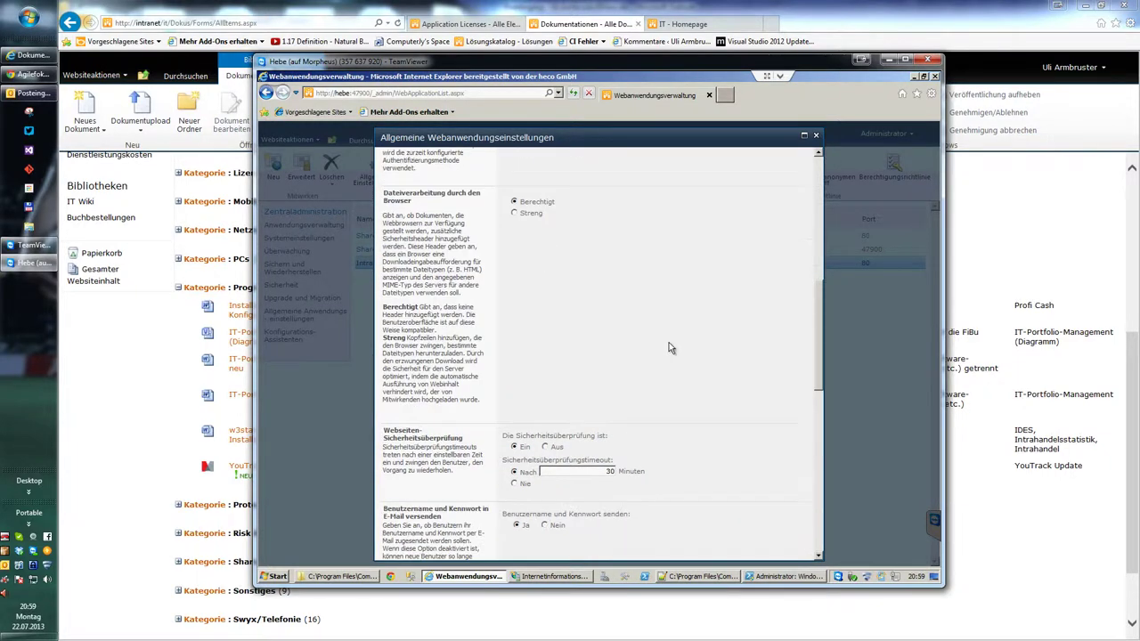
scroll(694, 385, "down", 5)
scroll(699, 389, "down", 3)
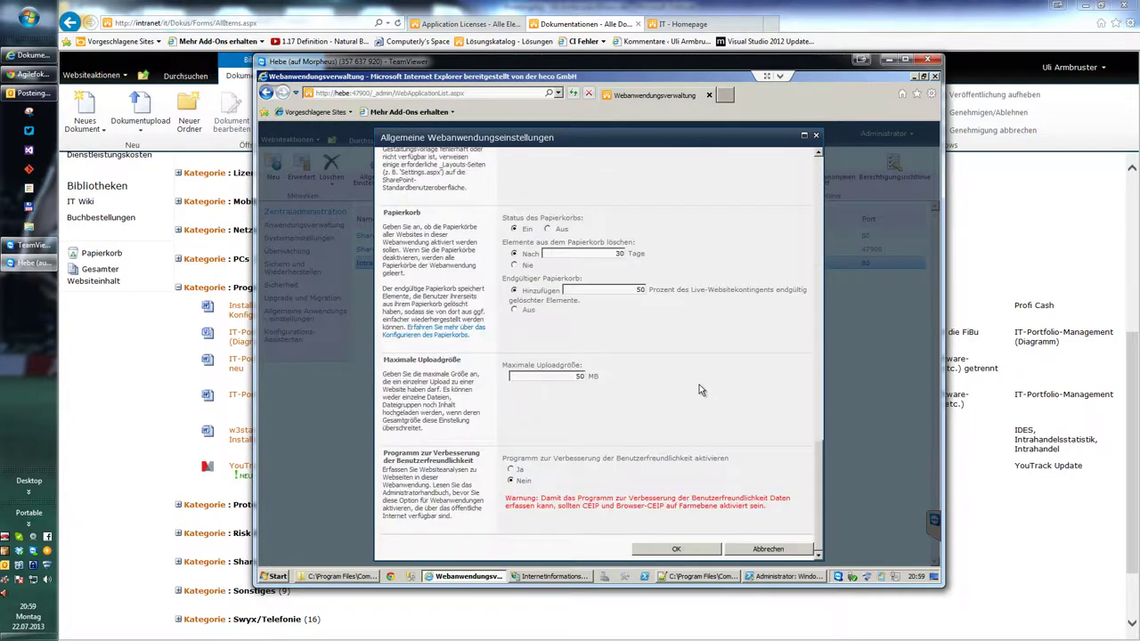
left_click(766, 549)
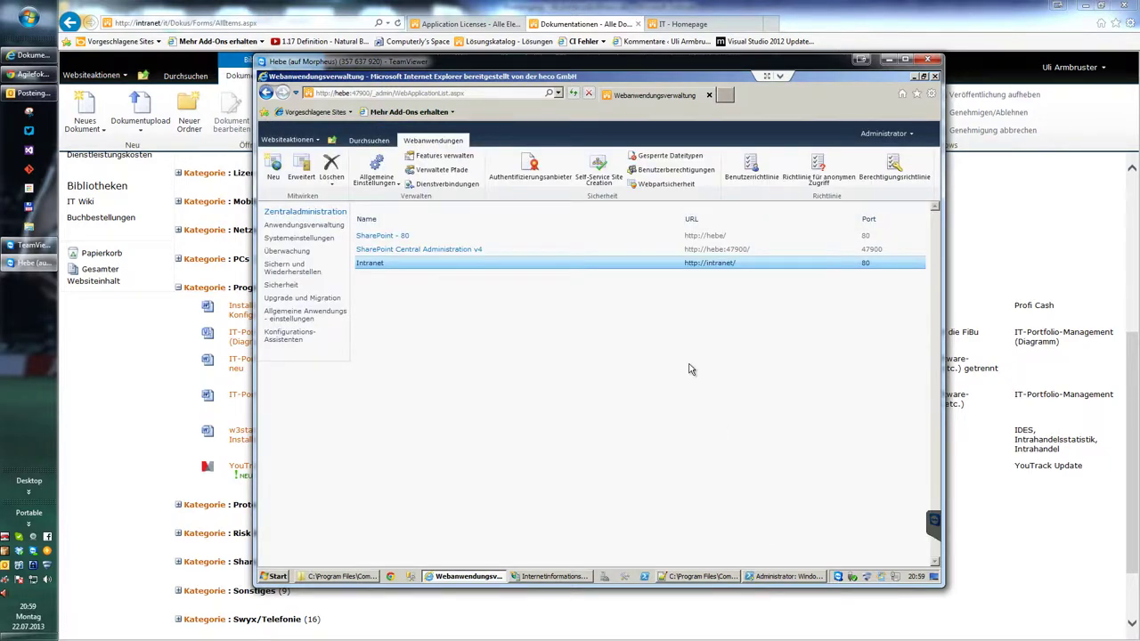